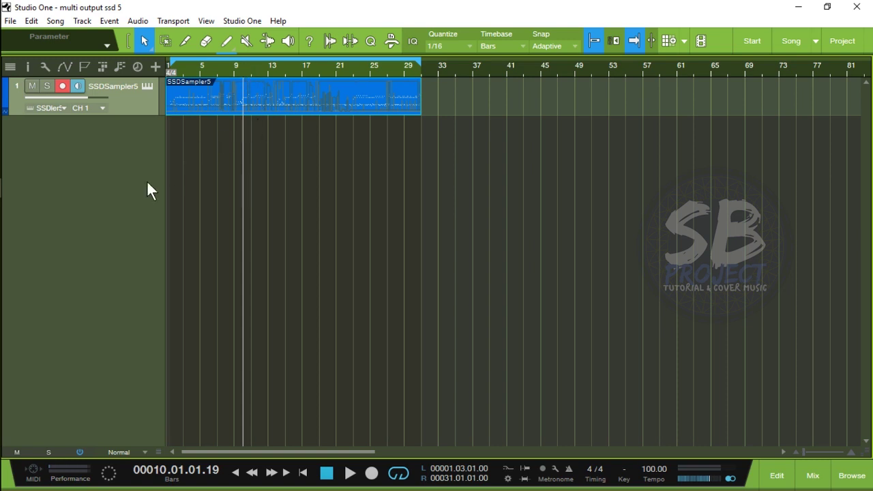
Show the mixing console and open the editor of the SSDSampler5 instrument.
key("F3")
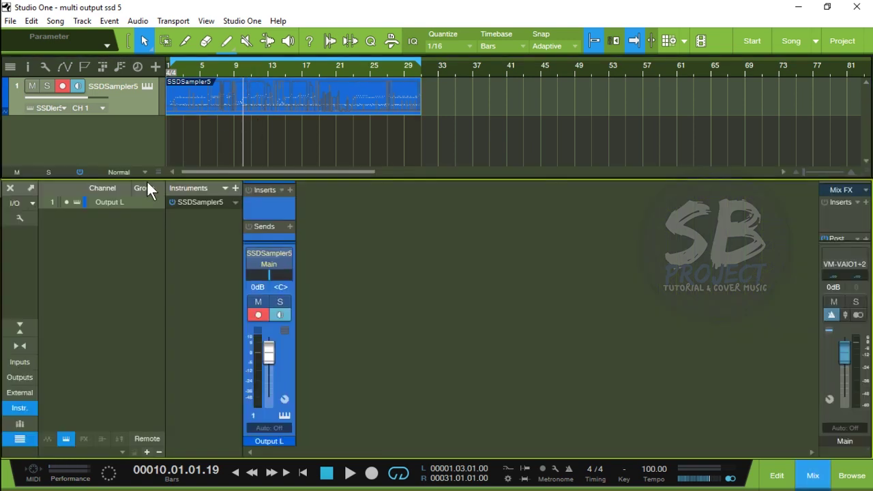
left_click(312, 253)
left_click(779, 9)
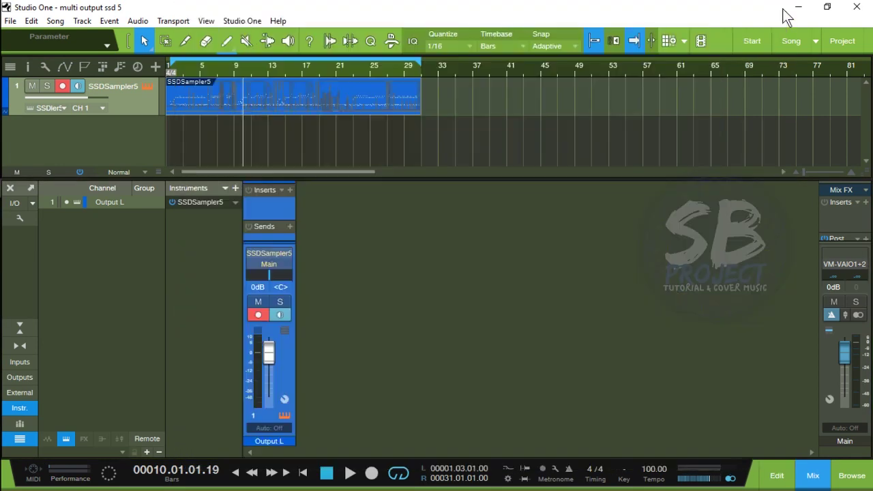
left_click(218, 202)
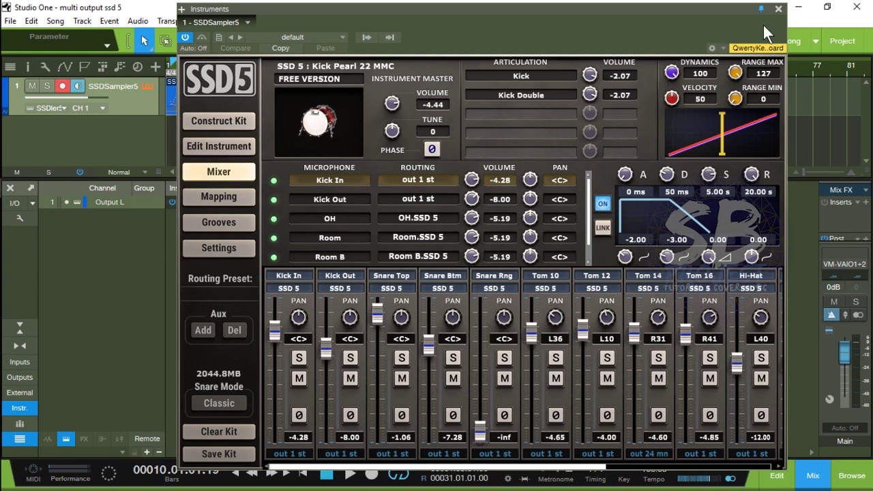
Examine the drum kit and the plugin mixer's channels from Kick In to SLR with their output routing.
left_click(235, 125)
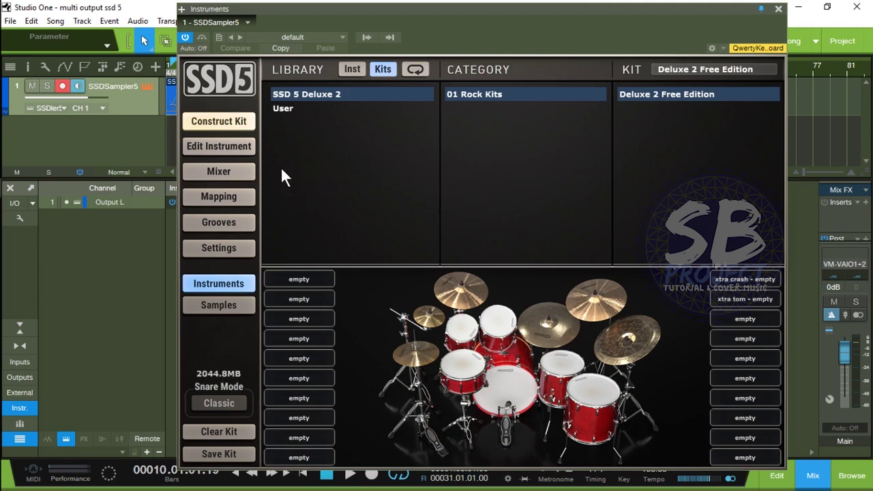
left_click(229, 174)
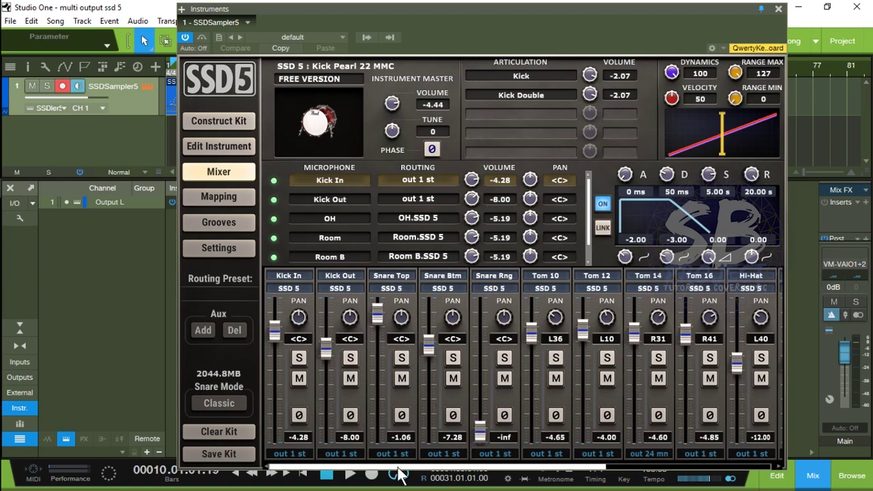
left_click_drag(399, 469, 601, 457)
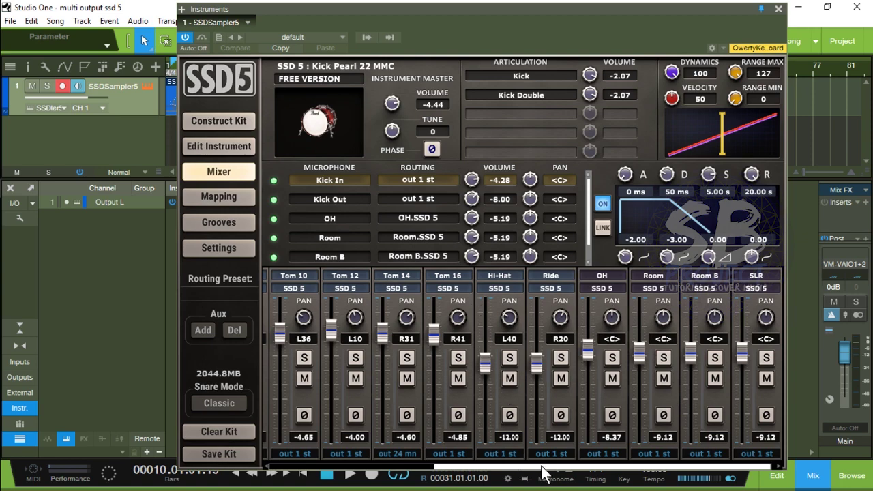
left_click_drag(541, 466, 376, 467)
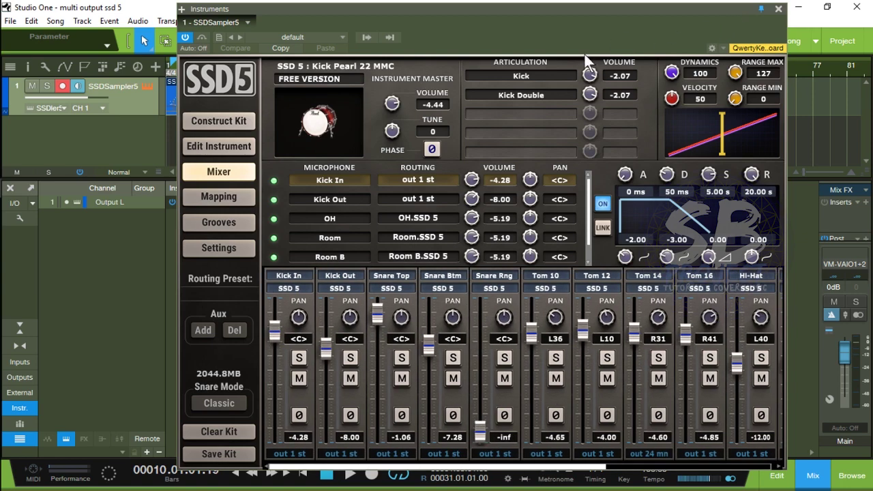
left_click(308, 451)
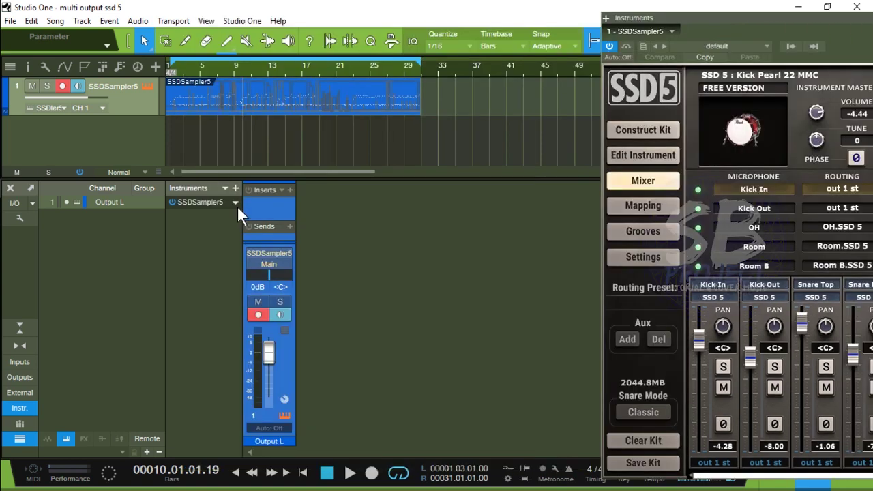
Expand the SSDSampler5 output list in the console and enable stereo outputs #2 L, #3 L and #4 L.
left_click(235, 204)
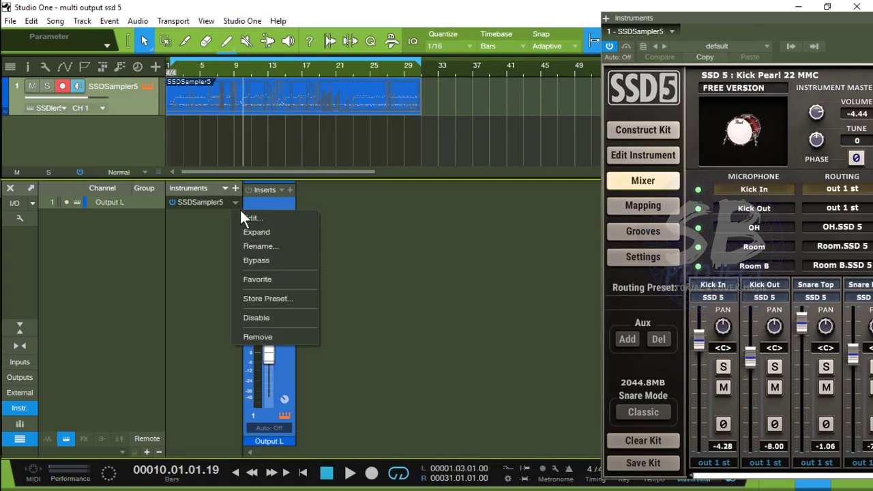
left_click(250, 231)
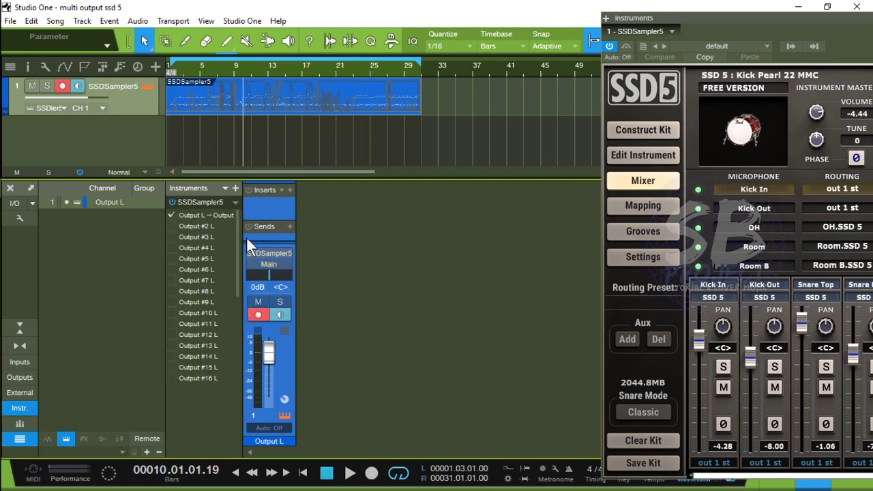
left_click(171, 226)
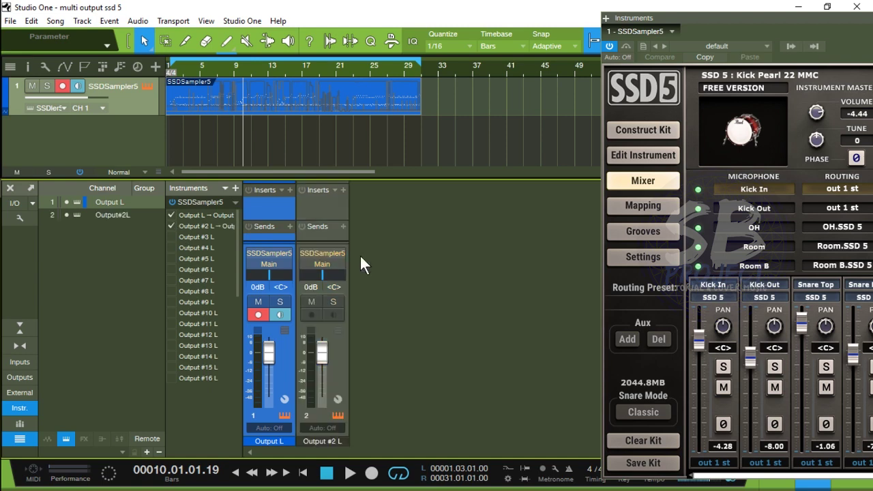
left_click(171, 237)
left_click(170, 248)
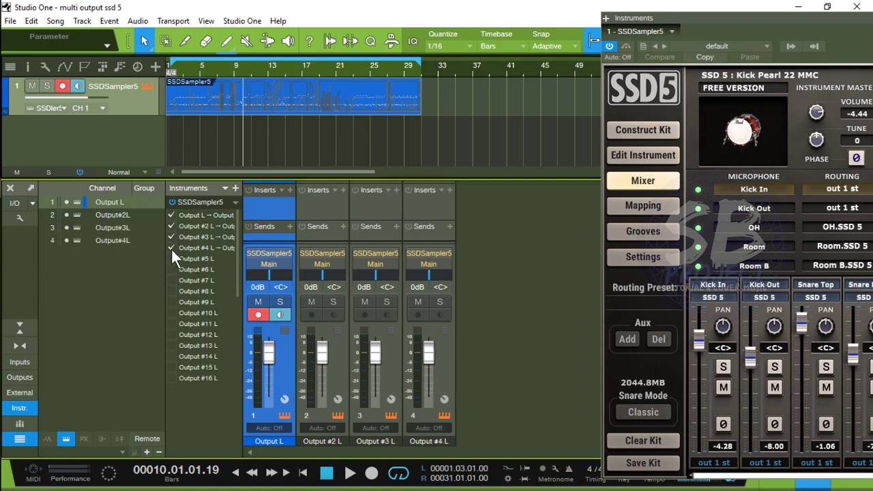
Enable the SSDSampler5 mono outputs #17 C through #27 C in the console's output list.
left_click_drag(235, 247, 240, 314)
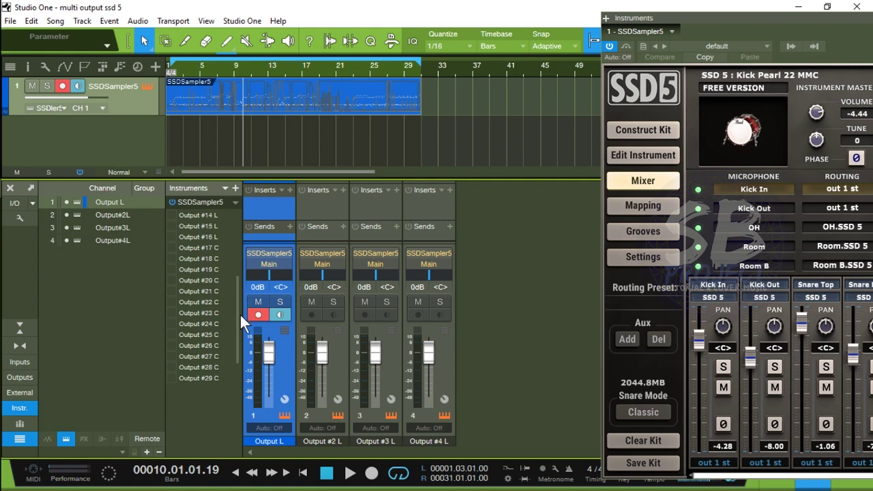
left_click(172, 247)
left_click(171, 259)
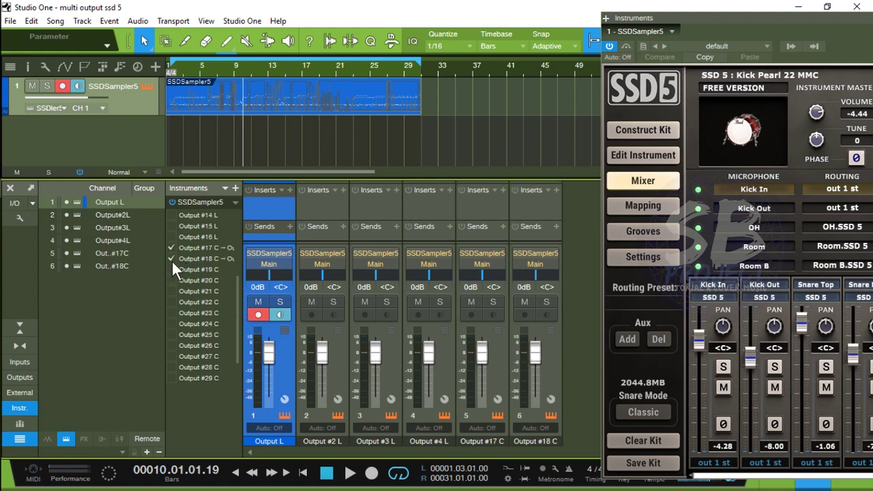
left_click(172, 269)
left_click(172, 278)
left_click(172, 291)
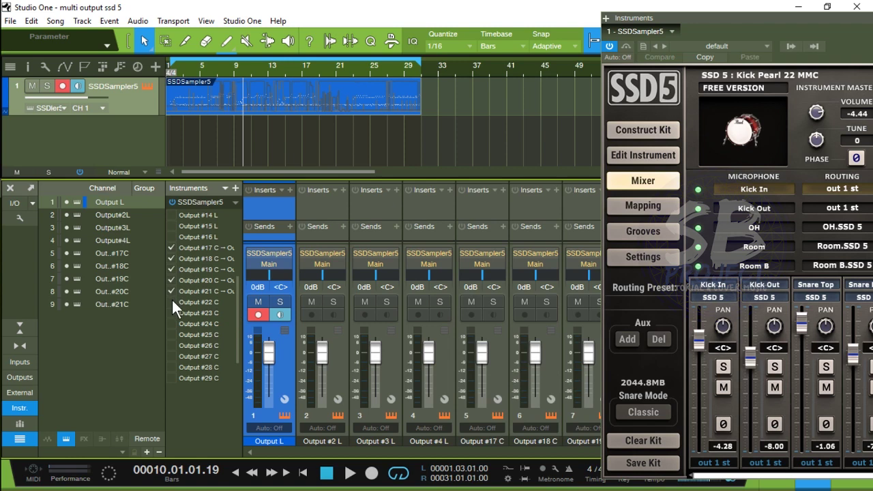
left_click(171, 302)
left_click(171, 313)
left_click(171, 324)
left_click(172, 334)
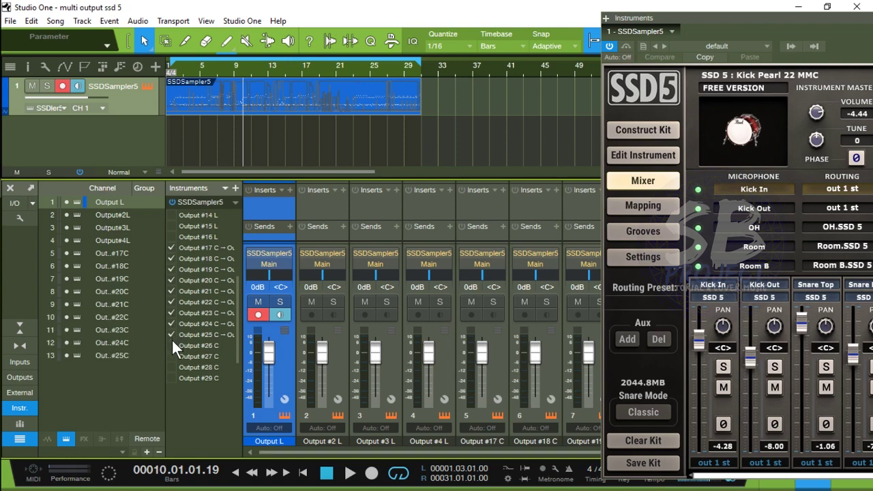
left_click(171, 345)
left_click(172, 356)
left_click(172, 367)
left_click(171, 367)
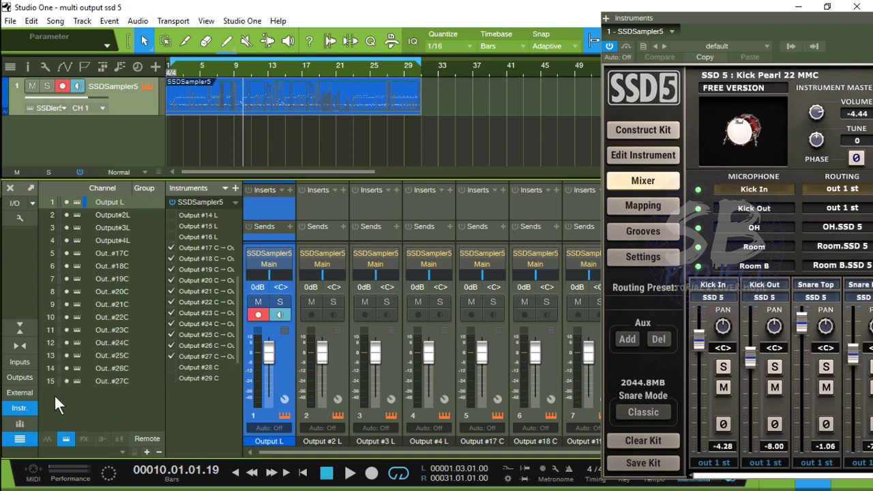
Close the instrument window and play the song from bar 5, checking which console channels receive signal.
left_click_drag(679, 27, 270, 18)
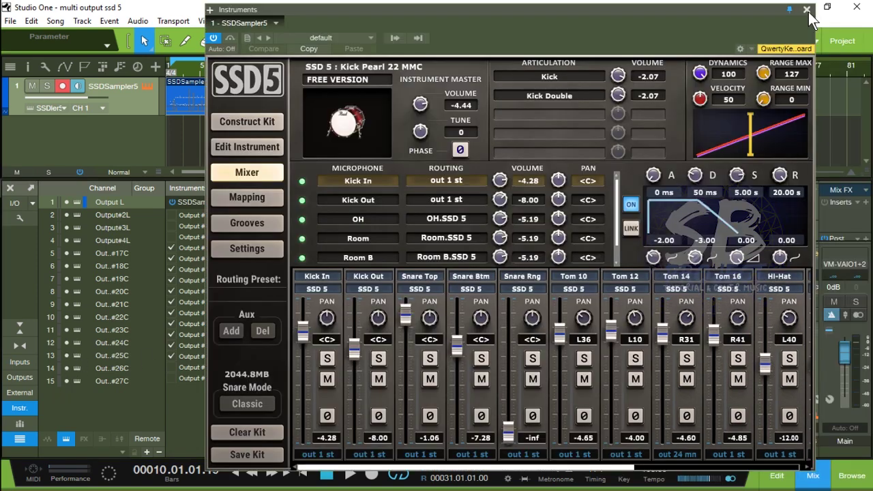
left_click(858, 10)
left_click(208, 69)
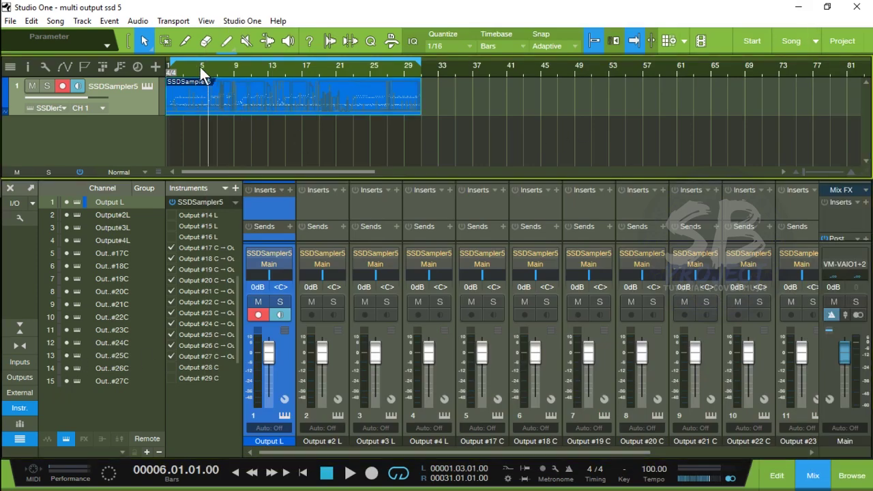
left_click(200, 67)
key("space")
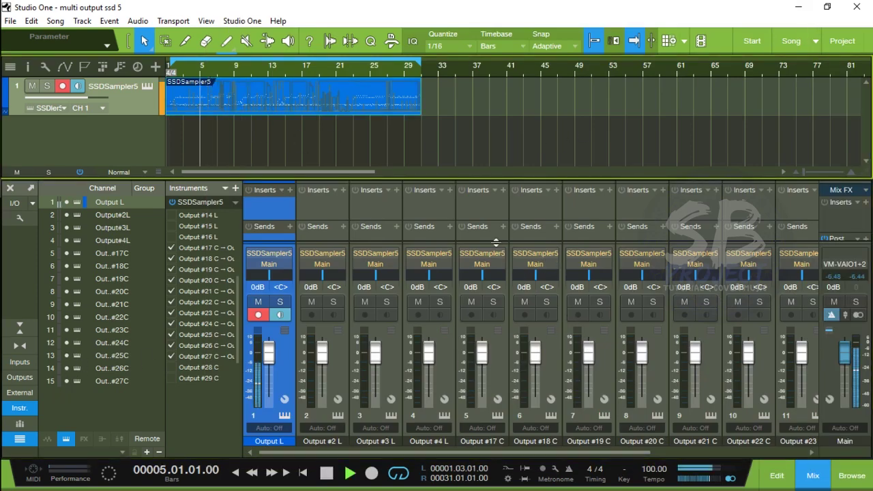
left_click_drag(356, 450, 593, 430)
key("space")
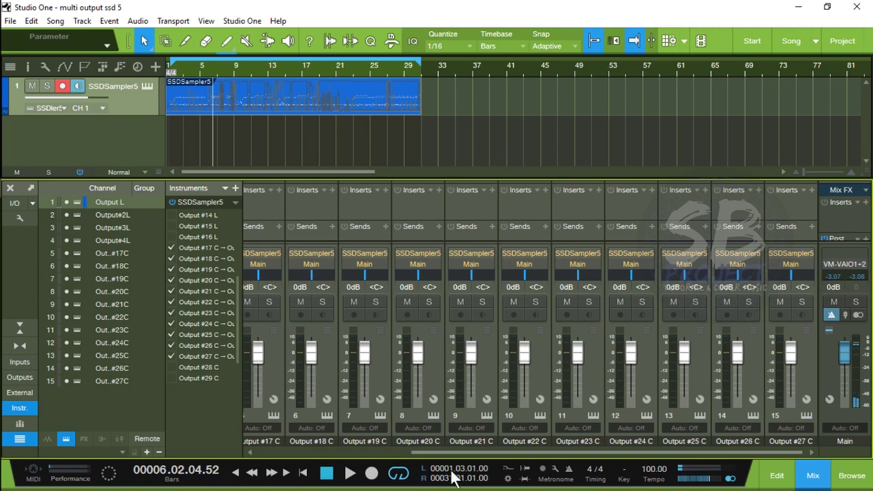
Reopen the SSDSampler5 mixer and route Kick In to out 17 mn and Kick Out to out 18 mn.
left_click_drag(534, 453, 300, 360)
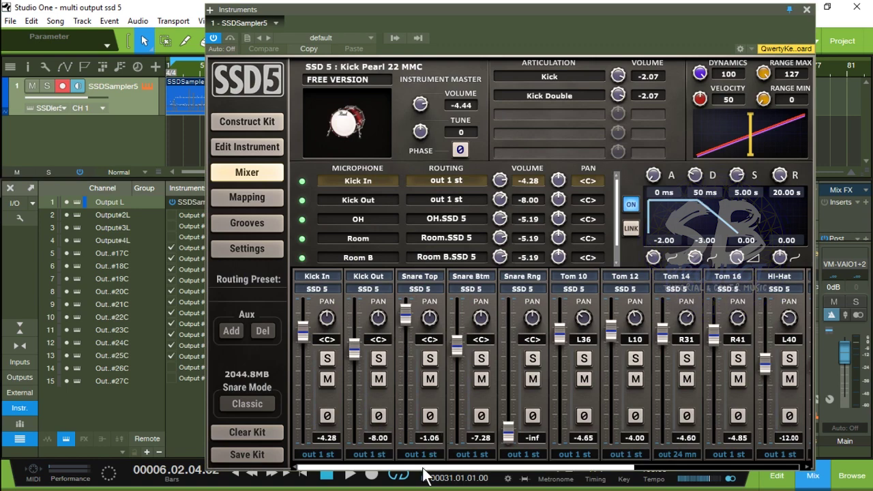
left_click_drag(422, 467, 403, 469)
left_click(337, 455)
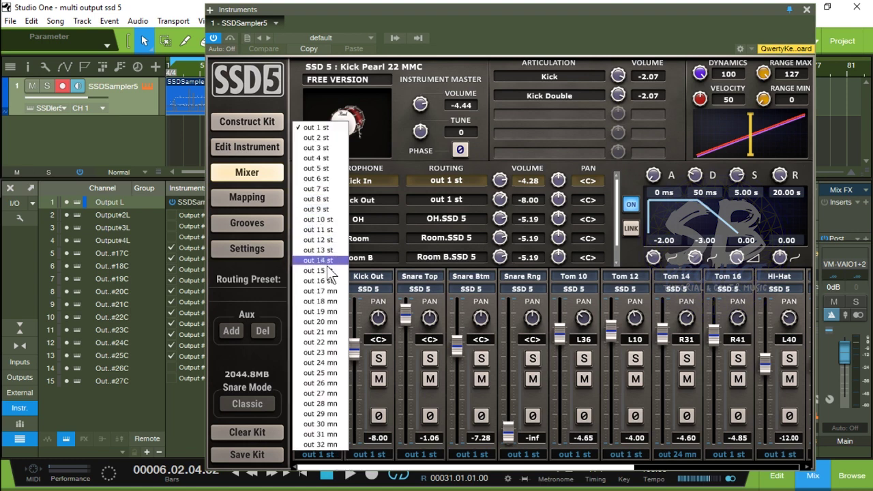
left_click(338, 291)
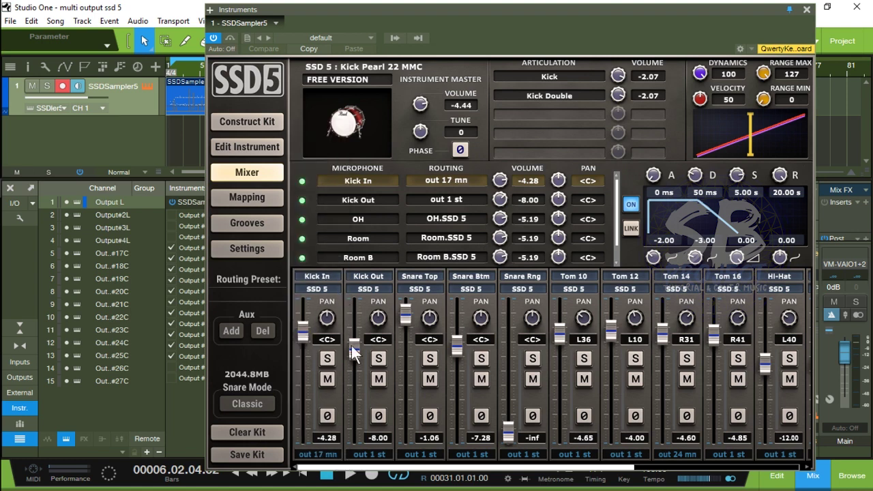
left_click(371, 455)
left_click(382, 302)
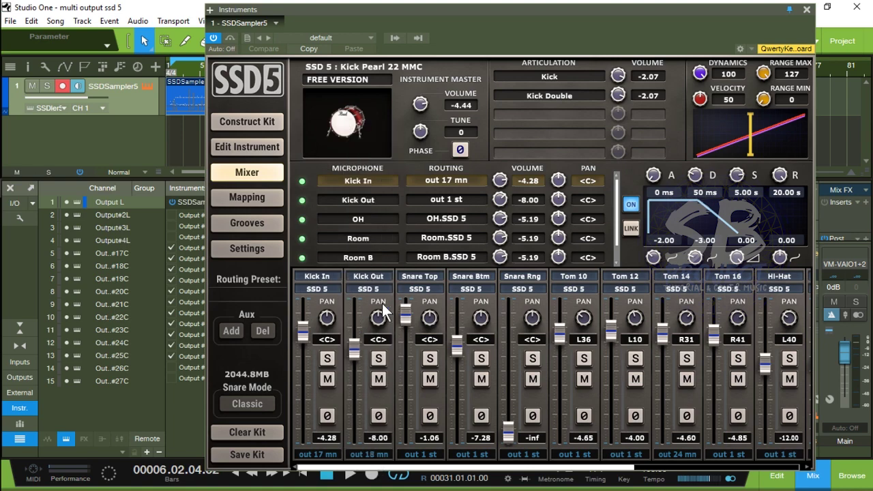
Route Snare Top to out 19 mn, Snare Btm to out 20 mn and Snare Rng to out 21 mn.
left_click(423, 454)
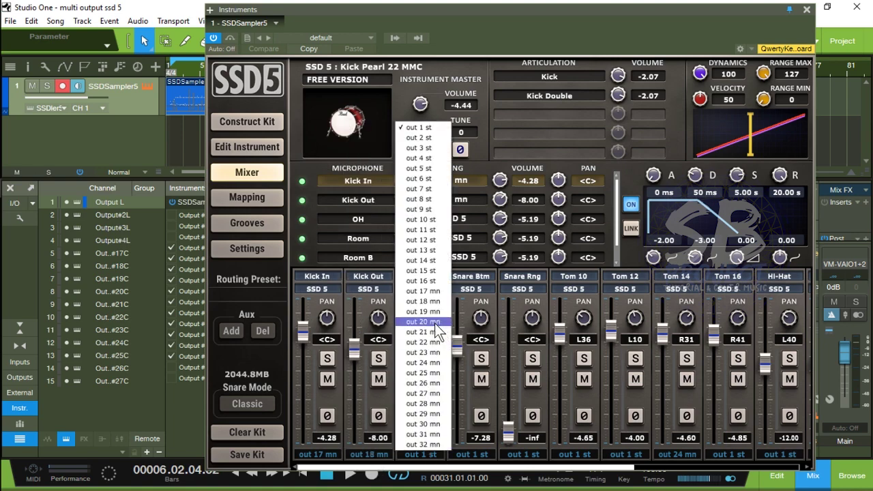
left_click(427, 312)
left_click(470, 454)
left_click(478, 322)
left_click(524, 455)
left_click(535, 332)
Route Tom 10, Tom 12, Tom 14 and Tom 16 to out 22 mn, 23 mn, 24 mn and 25 mn respectively.
left_click(575, 455)
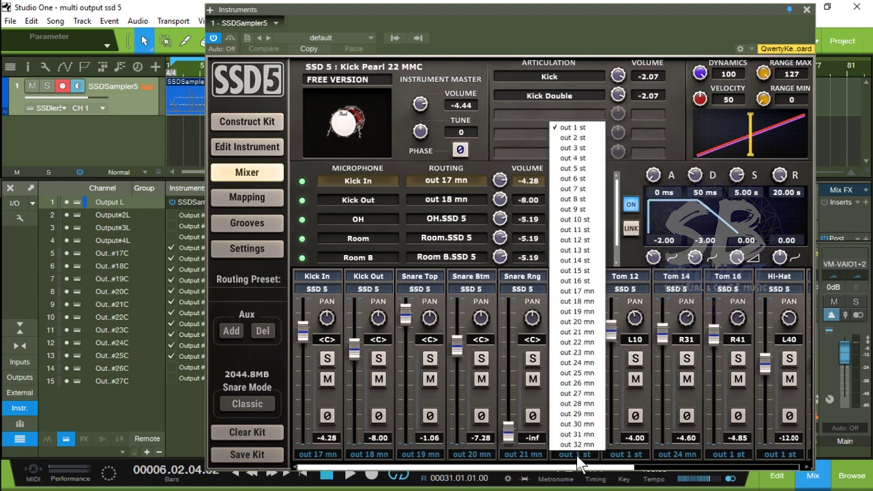
left_click(575, 342)
left_click(627, 454)
left_click(627, 352)
left_click(678, 454)
left_click(678, 362)
left_click(728, 454)
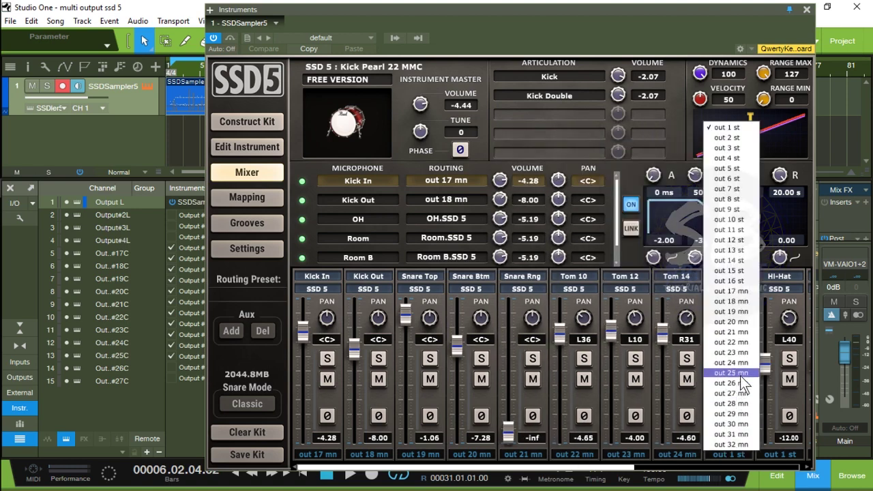
left_click(740, 374)
Route the Hi-Hat channel to out 26 mn and the Ride channel to out 27 mn.
left_click(654, 454)
left_click_drag(601, 471, 826, 471)
left_click(659, 382)
left_click(578, 455)
left_click(579, 393)
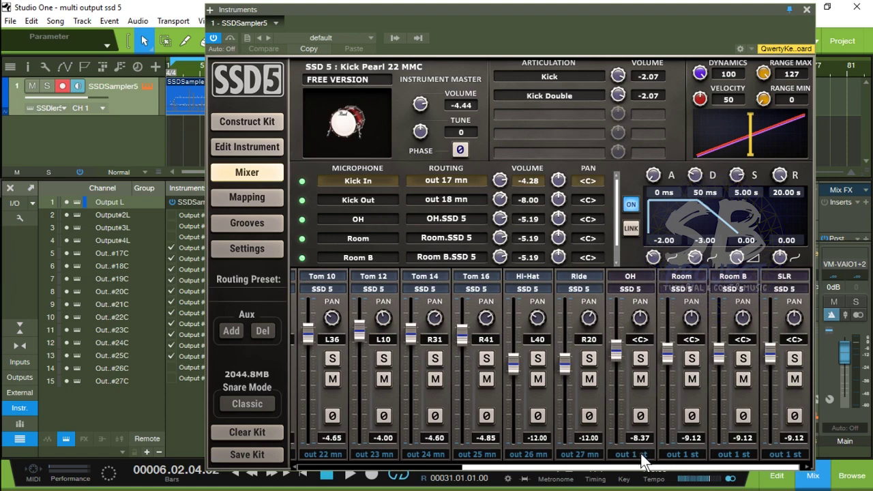
Route Room to out 2 st, Room B to out 3 st and SLR to out 4 st.
left_click(699, 455)
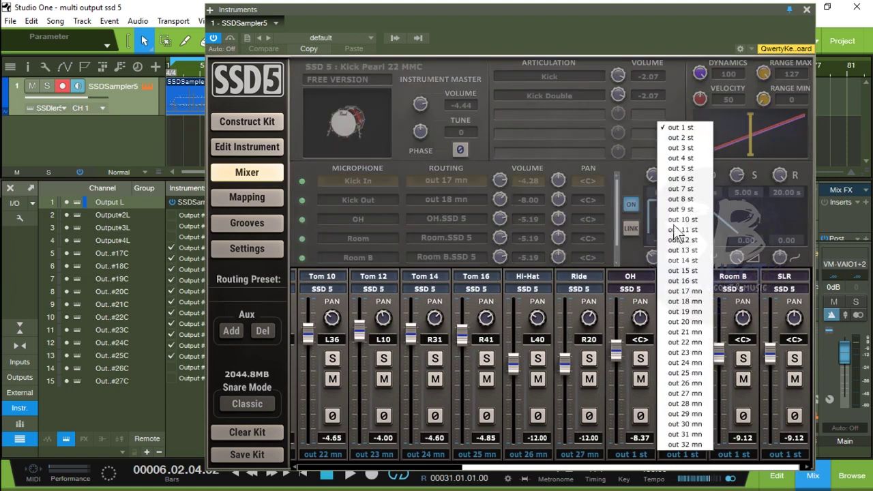
left_click(680, 137)
left_click(750, 455)
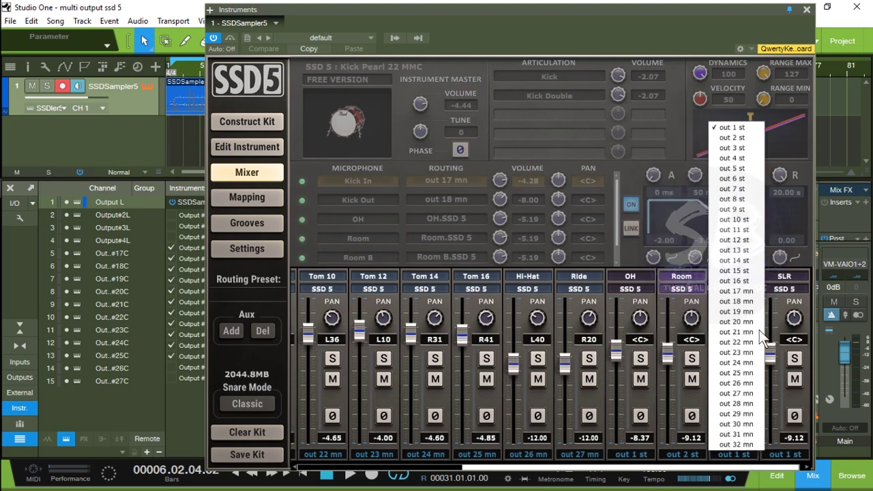
left_click(736, 148)
left_click(786, 454)
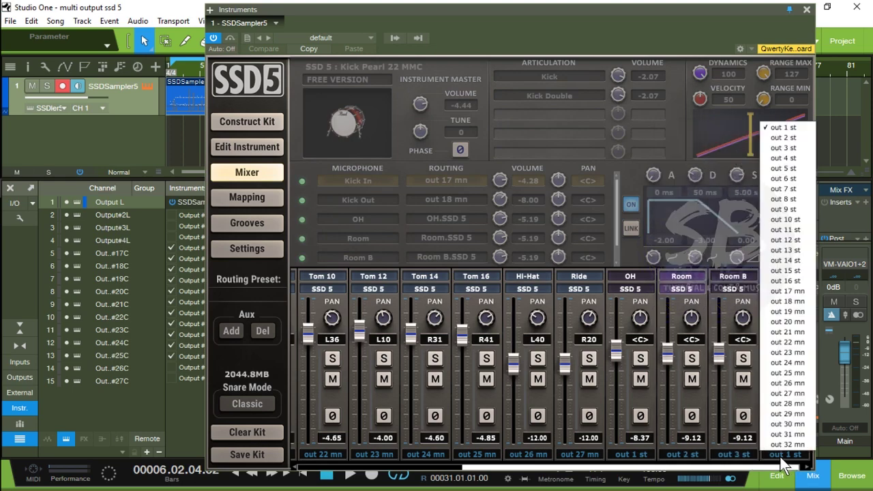
left_click(784, 157)
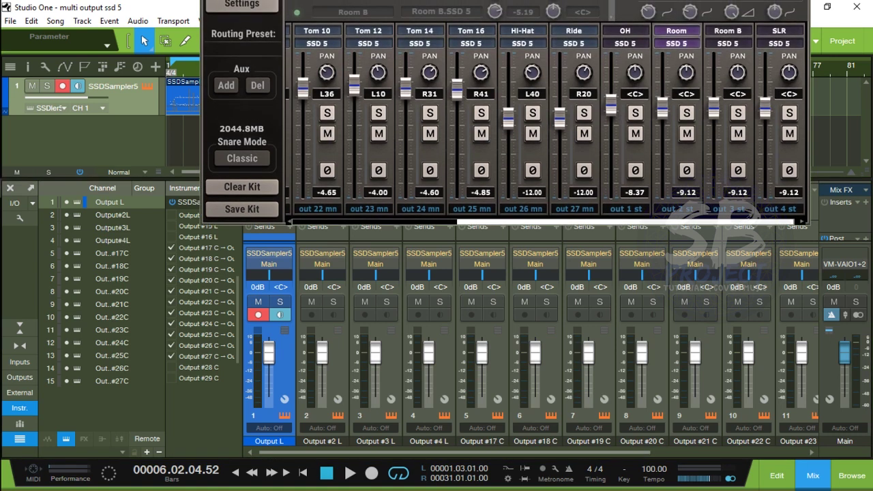
Rename the console channels for Output L, #2 L, #3 L and #4 L as OH, ROOM A, ROOM B and SLR.
double_click(268, 441)
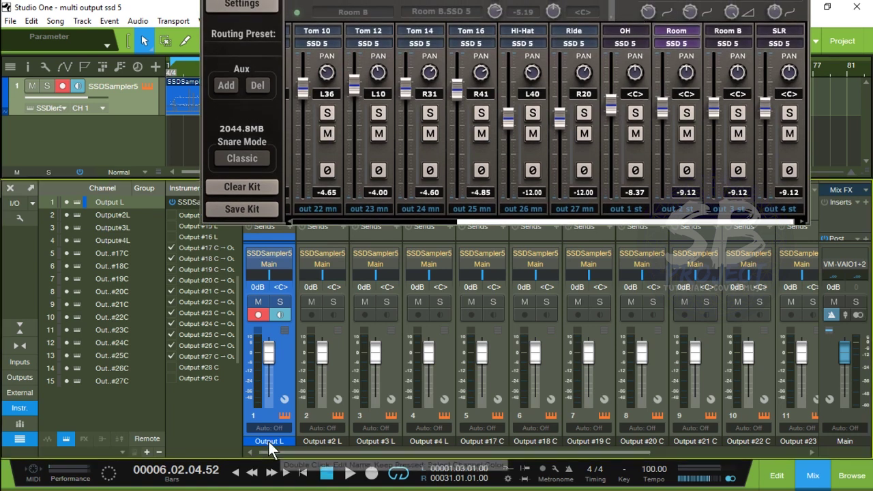
key("BackSpace")
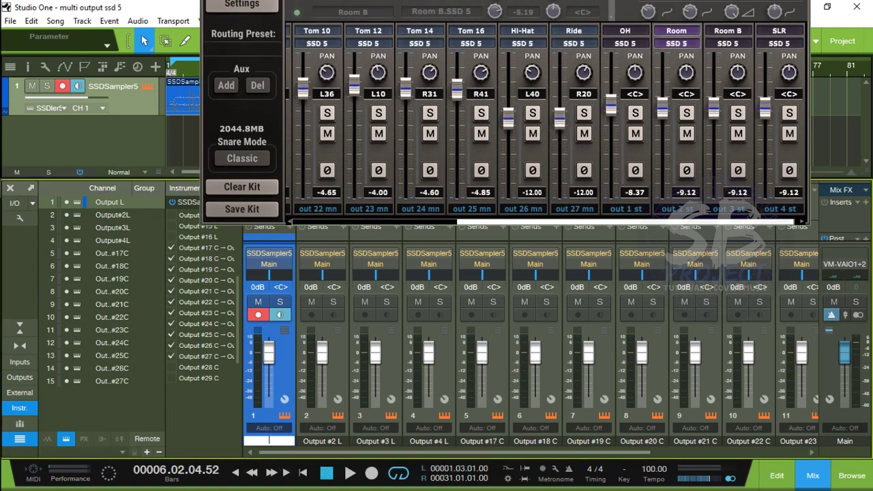
type("OH")
double_click(328, 441)
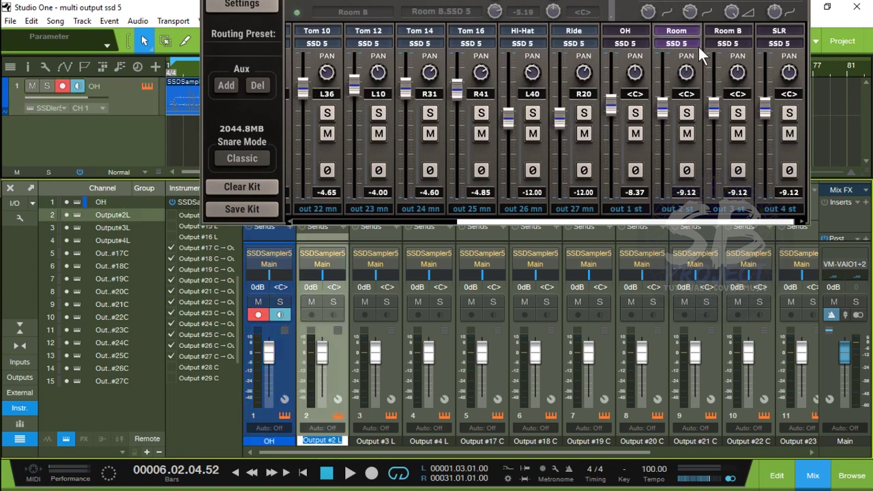
type("ROOM A")
double_click(386, 441)
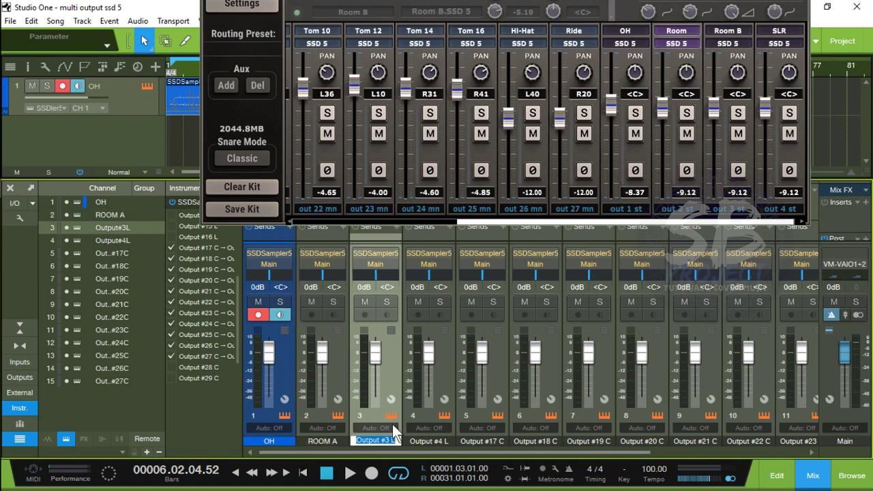
type("ROOM B")
double_click(444, 441)
type("SLR")
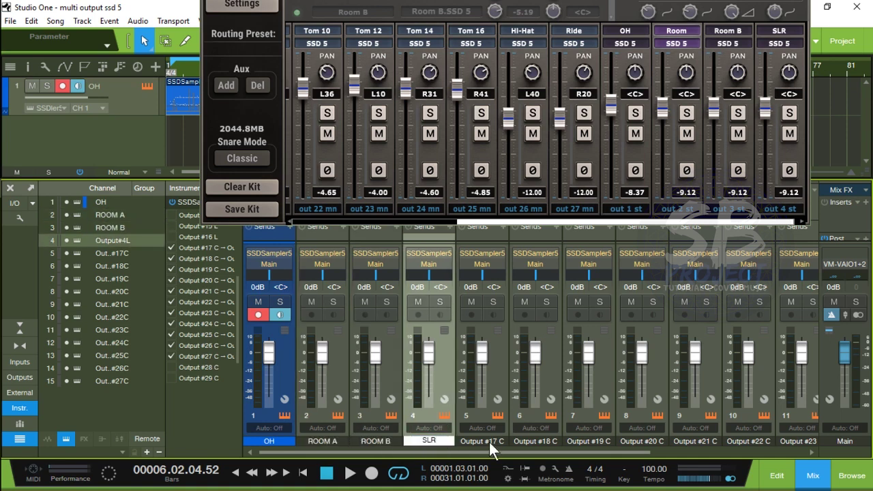
Rename the Output #17 C channel as KIKCK IN and the Output #18 C channel as KICK OUT.
left_click(489, 442)
scroll(520, 221, "left", 5)
double_click(491, 441)
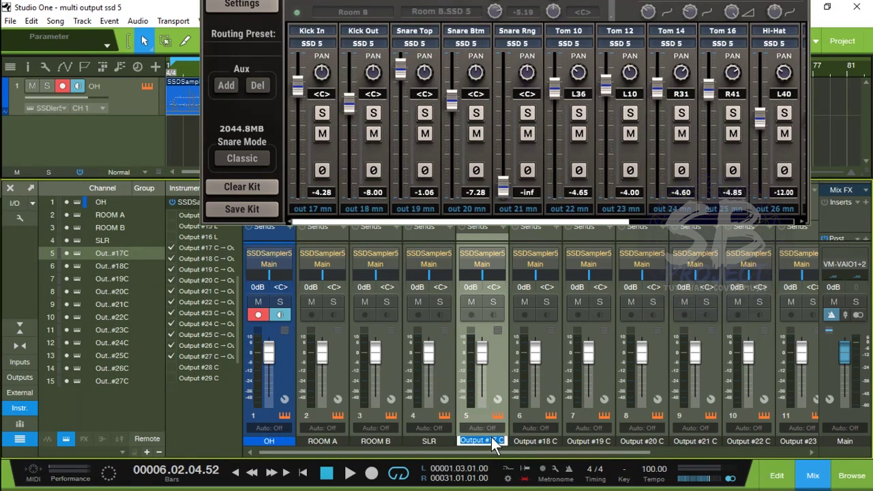
type("KICK IN")
double_click(533, 441)
type("KICK OUT")
double_click(584, 441)
double_click(482, 441)
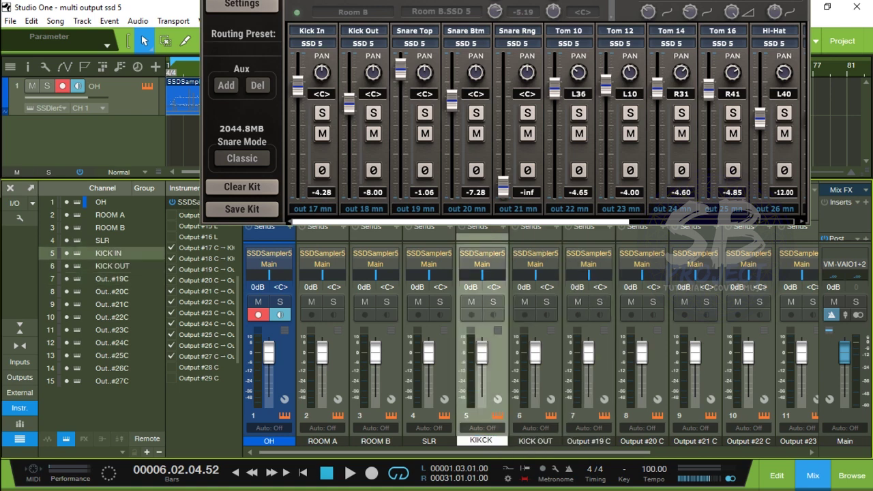
type("K")
key("Return")
double_click(531, 439)
Rename the Output #19 C to #21 C channels as SNARE TOP, SNARE BOT and SN RNG, and raise the sampler's Snare Rng fader to about -21.5.
double_click(588, 441)
type("SNARE TOP")
key("Tab")
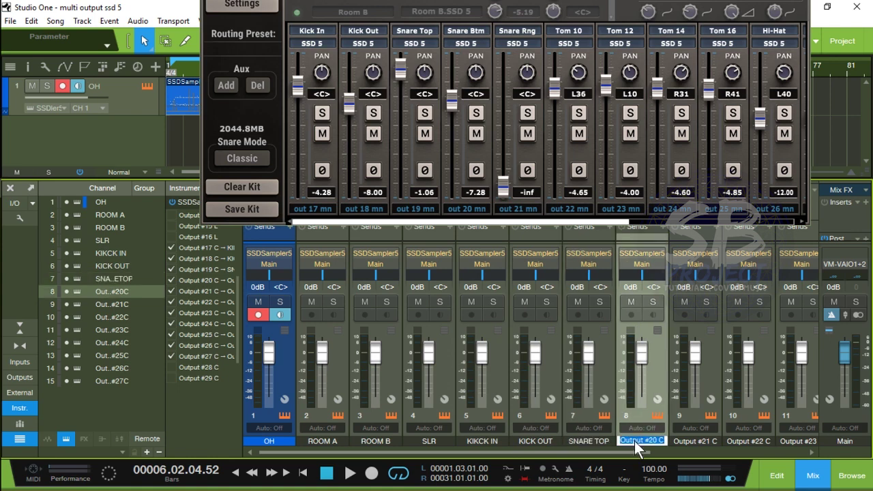
type("SNARE BOT")
double_click(694, 440)
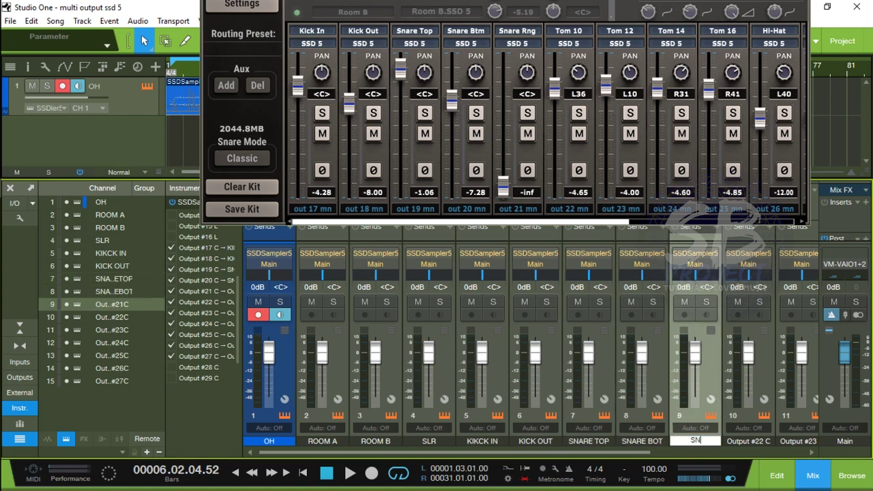
type("SN RNG")
left_click_drag(503, 182, 502, 143)
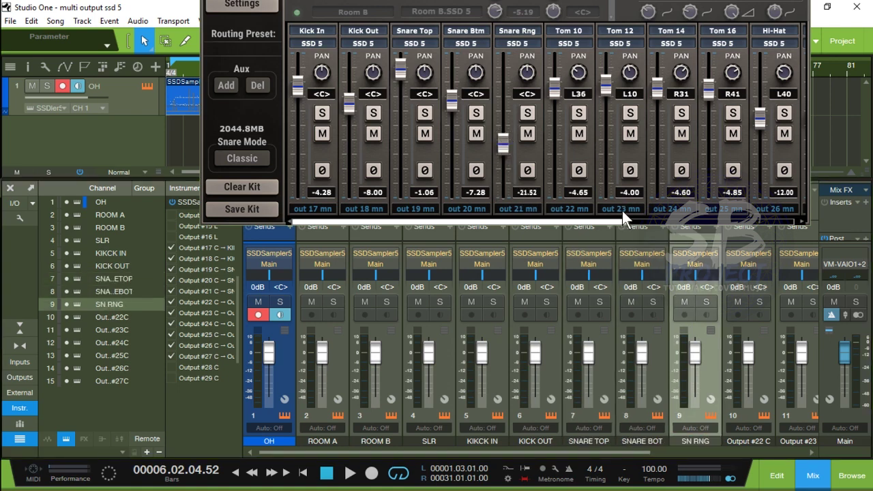
Rename the Output #22 C channel as TOM 1 and the Output #23 C channel as TOM 2.
double_click(743, 443)
type("TOM 1")
key("Tab")
type("TOM 2")
key("Return")
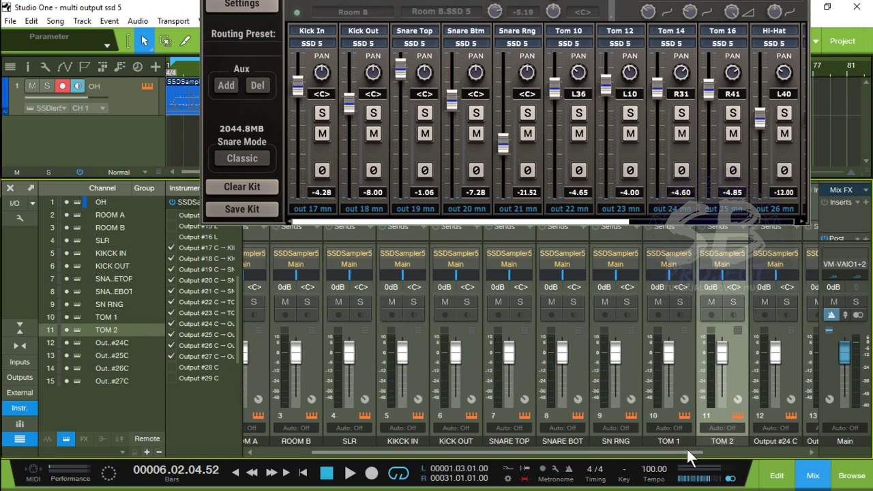
Mute Tom 14 in the sampler mixer and rename the Output #24 C and #25 C channels as FL TOM 1 and FL TOM 2.
left_click(677, 133)
double_click(768, 442)
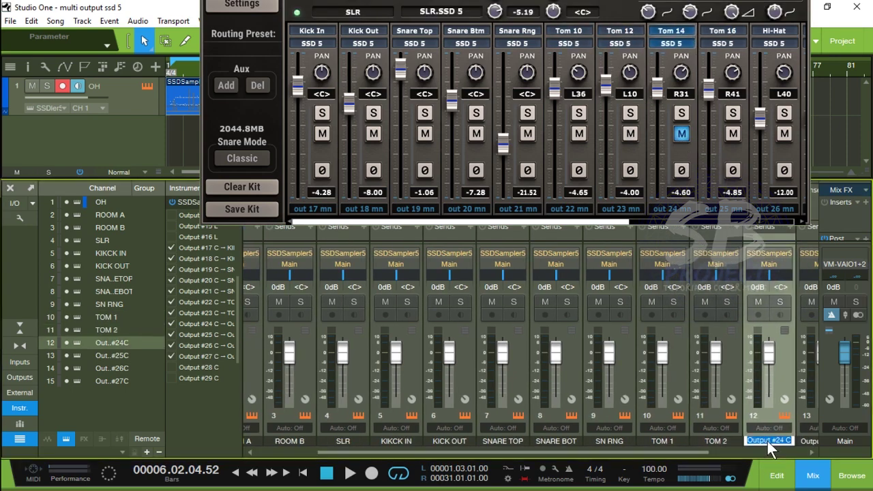
type("FL TOM 1")
key("Tab")
type("FL TOM 2")
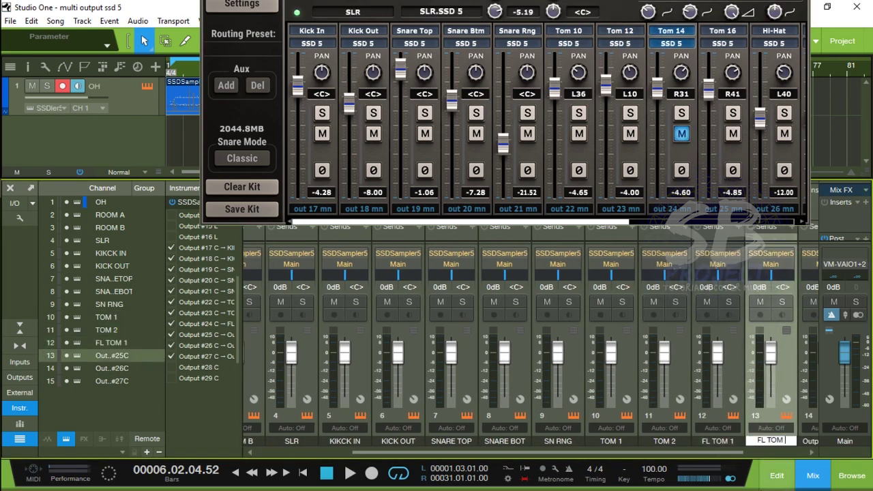
key("Tab")
Rename the last two output channels as HIHAT and RIDE, and close the sampler window.
type("HIHAT")
key("Tab")
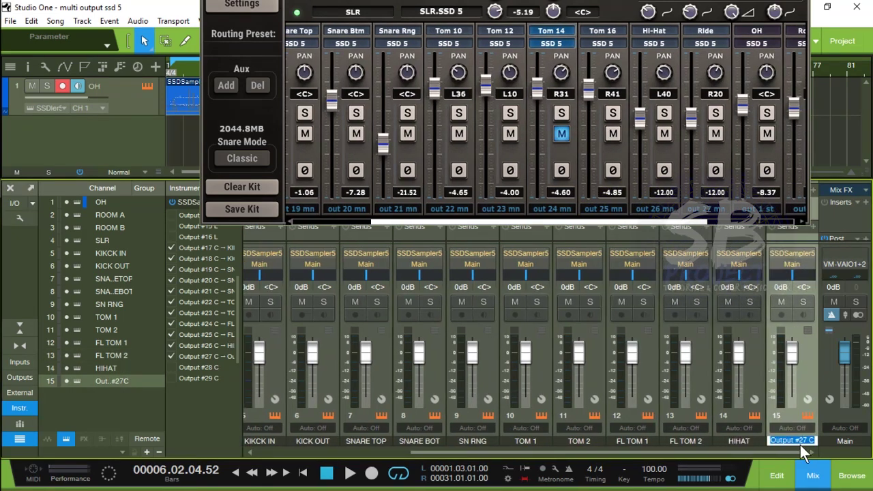
type("RIDE")
key("Return")
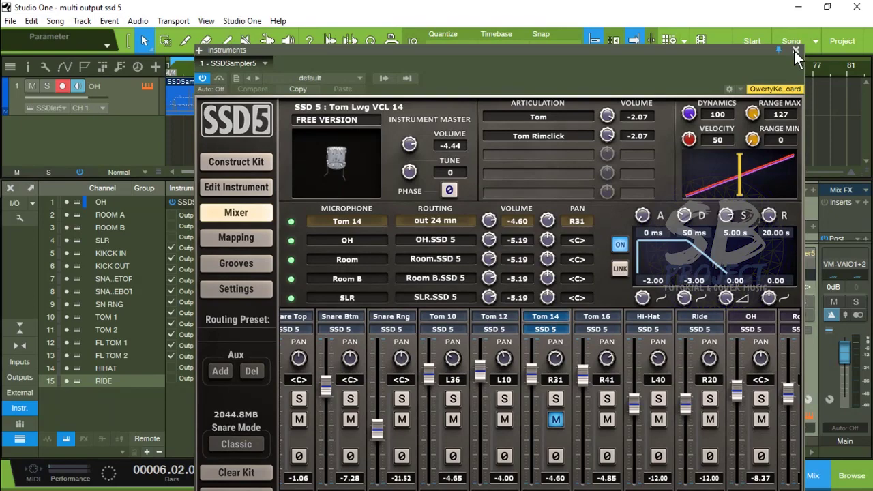
left_click(795, 52)
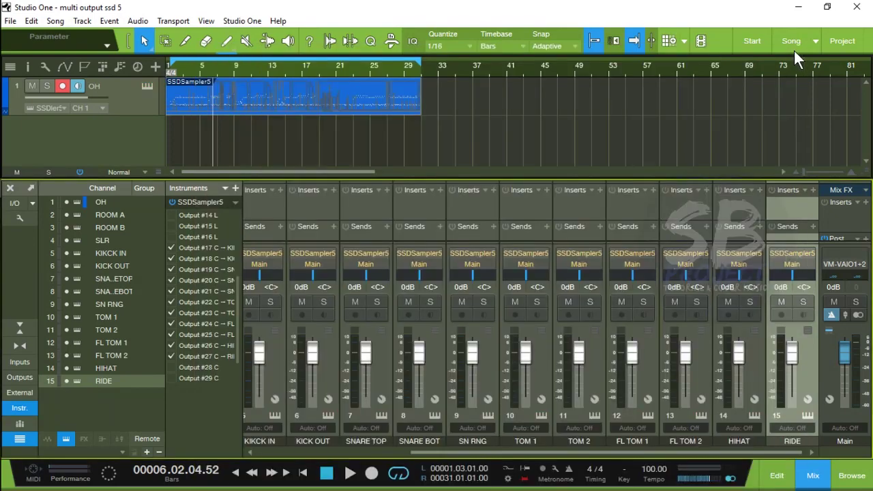
Play the song from the beginning and check the level meters of the separate drum channels.
key("comma")
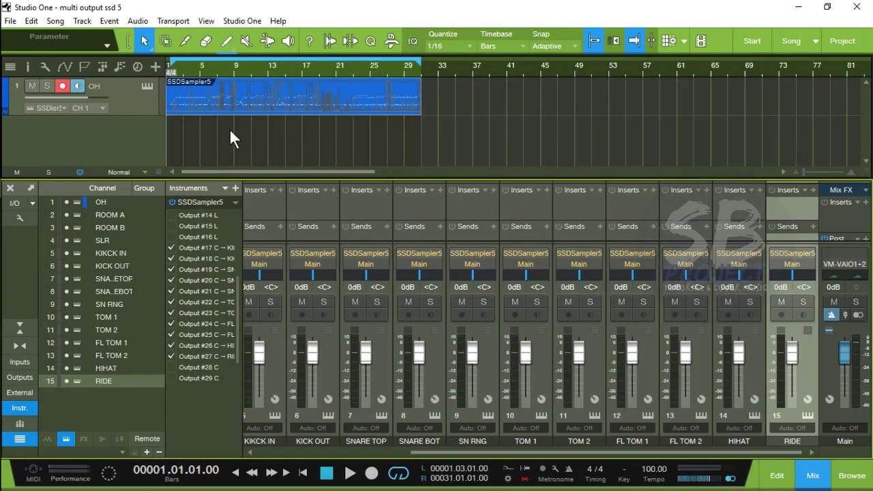
key("space")
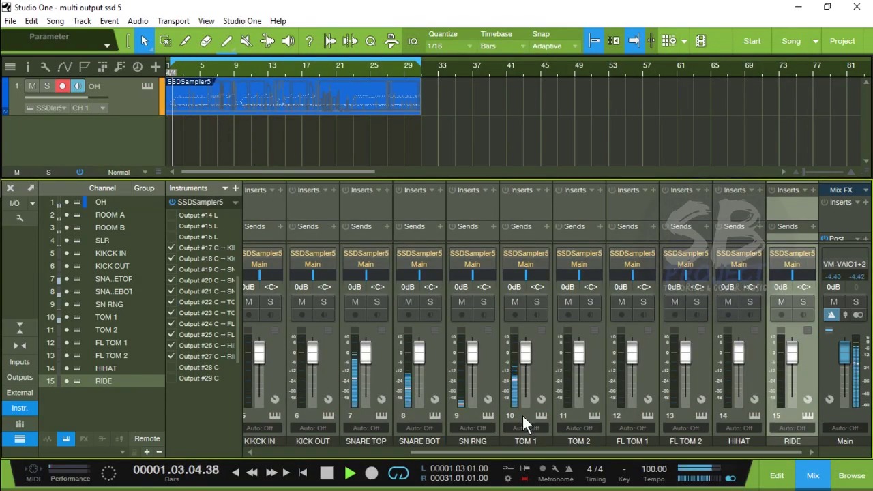
left_click_drag(637, 450, 639, 451)
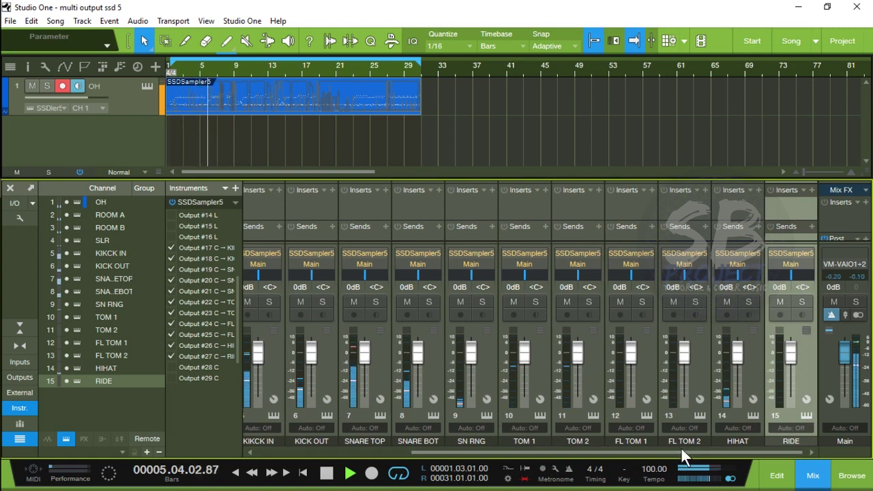
left_click_drag(676, 449, 625, 449)
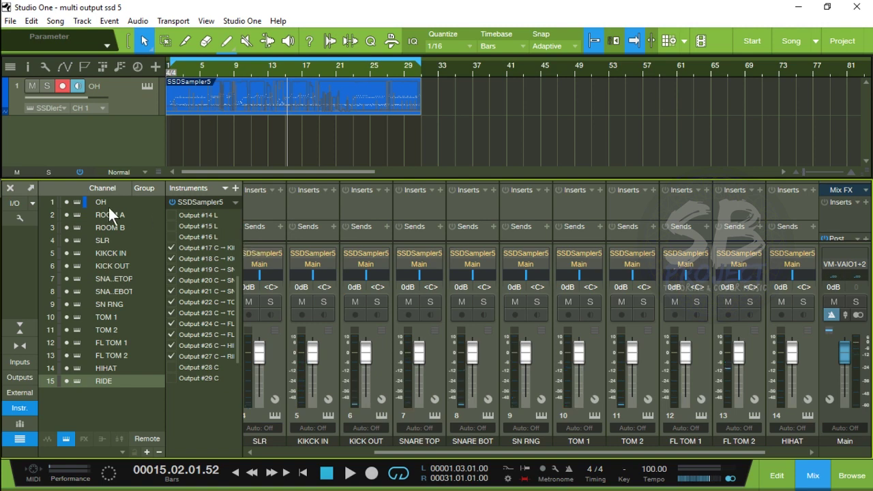
left_click(10, 190)
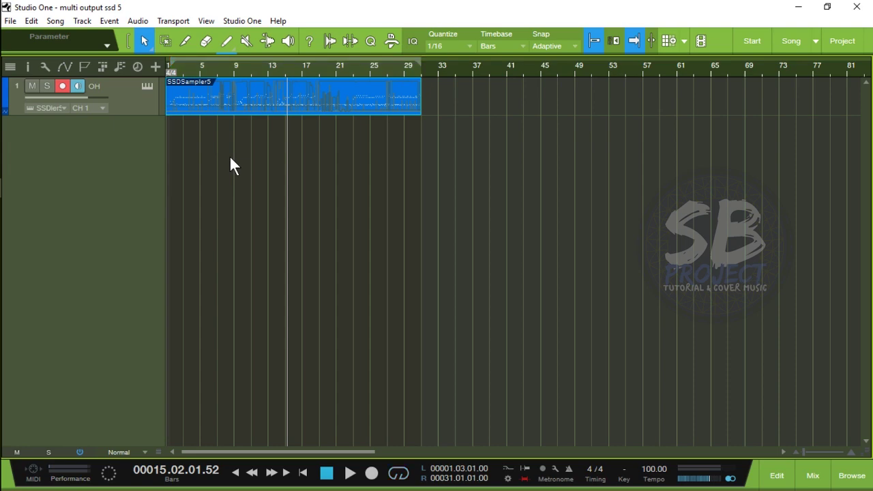
key("F3")
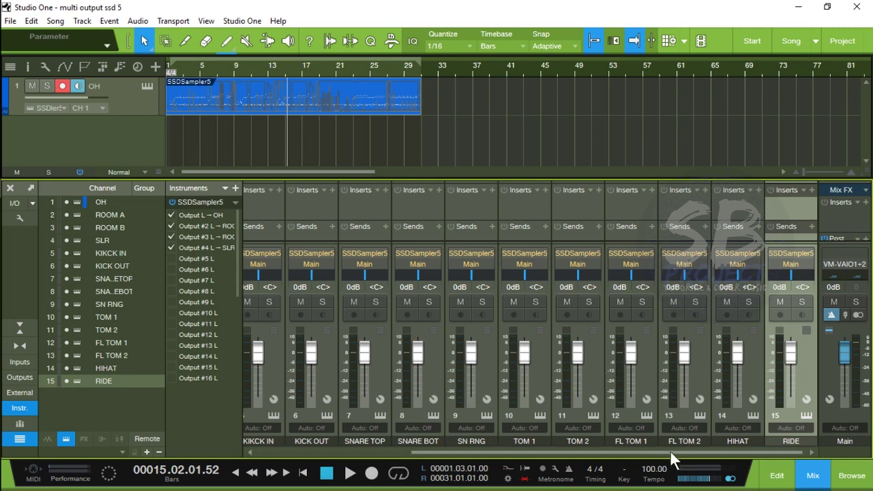
left_click_drag(673, 450, 480, 464)
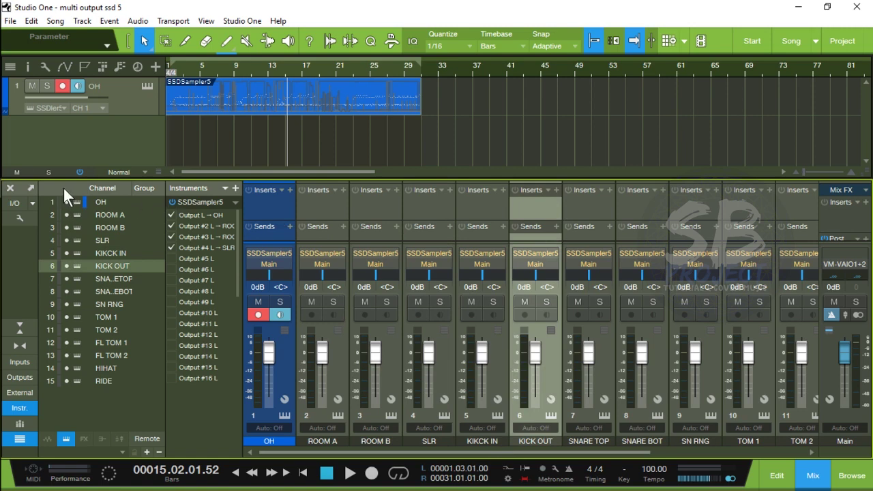
Hide the console and add 15 mono audio tracks to the arrangement.
left_click(10, 189)
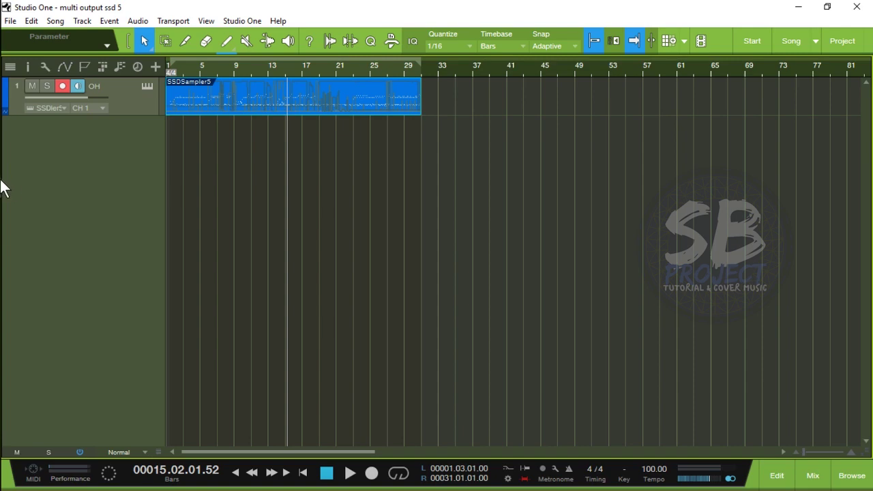
right_click(106, 196)
left_click(172, 203)
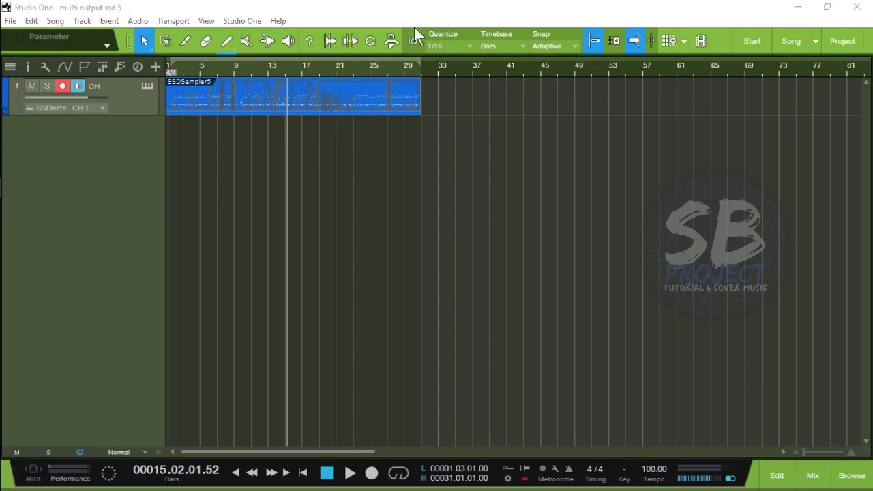
left_click(430, 250)
key("BackSpace")
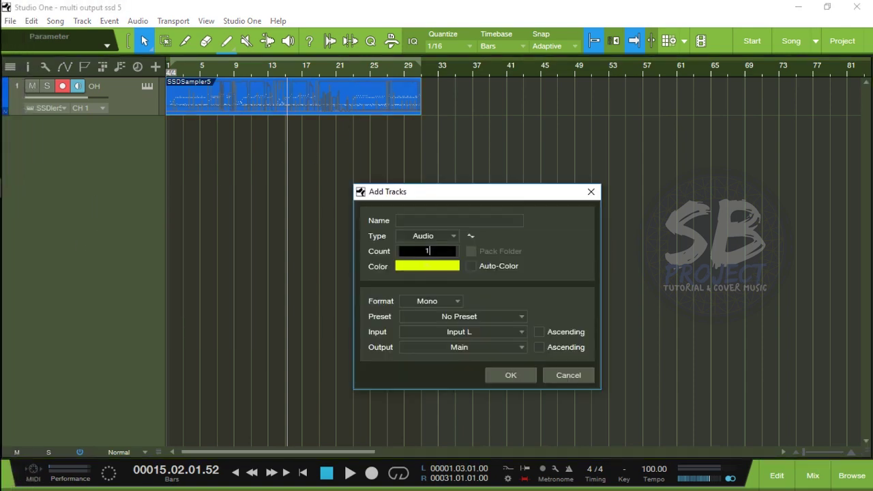
type("15")
left_click(513, 376)
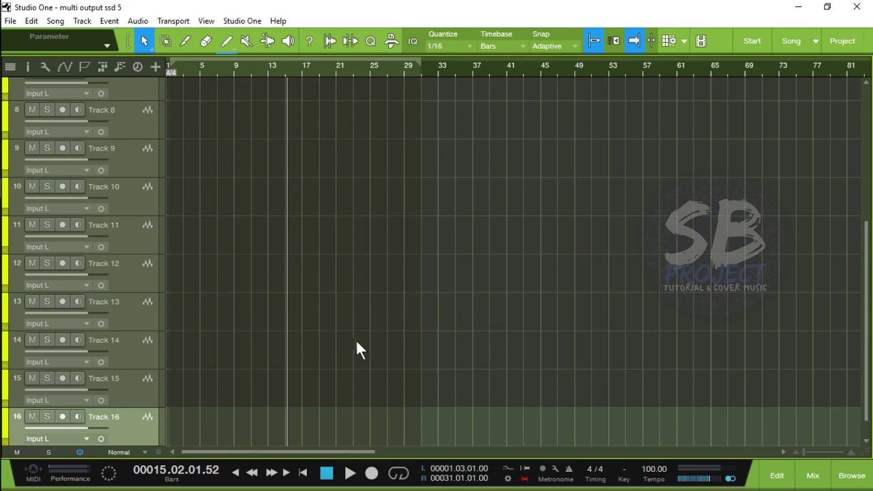
Check the channel order in the console and rename the audio track Track 2 as OH.
scroll(228, 346, "up", 5)
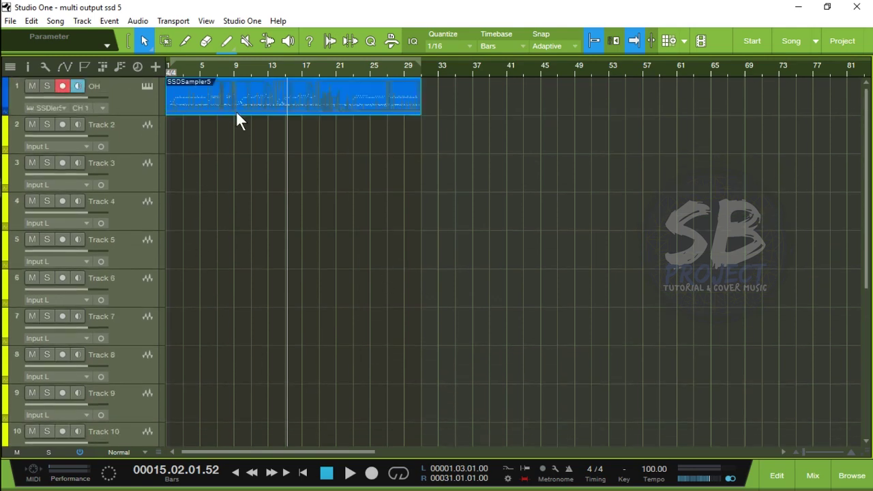
left_click(813, 475)
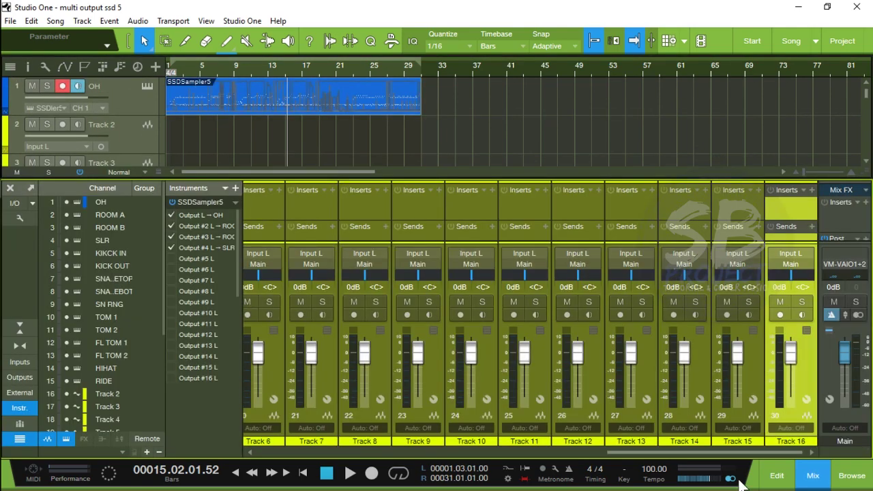
scroll(270, 140, "down", 1)
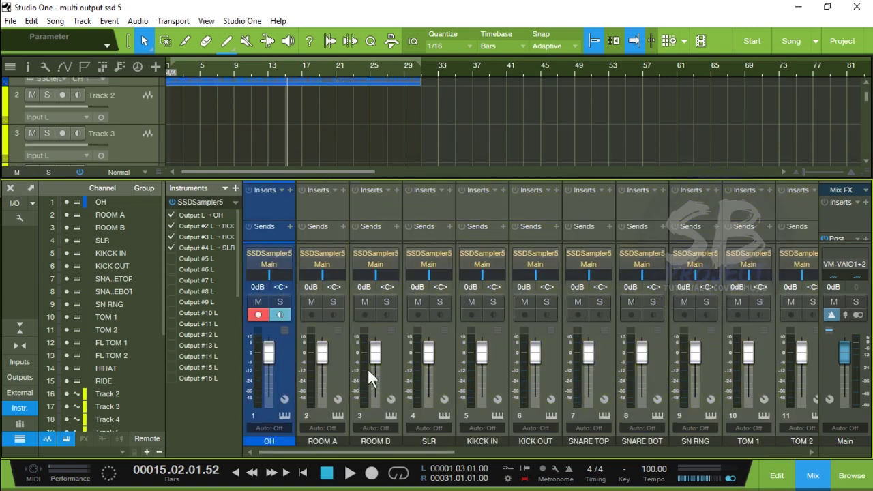
scroll(209, 142, "up", 1)
scroll(197, 108, "up", 1)
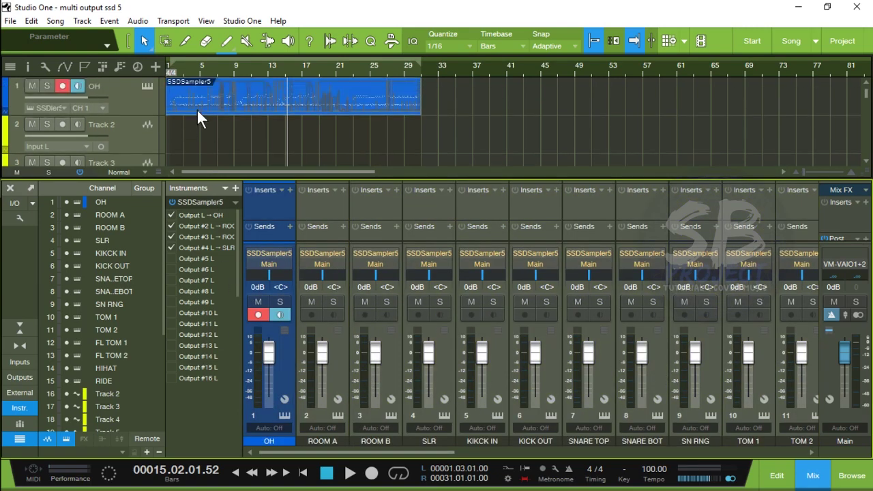
key("F3")
double_click(105, 124)
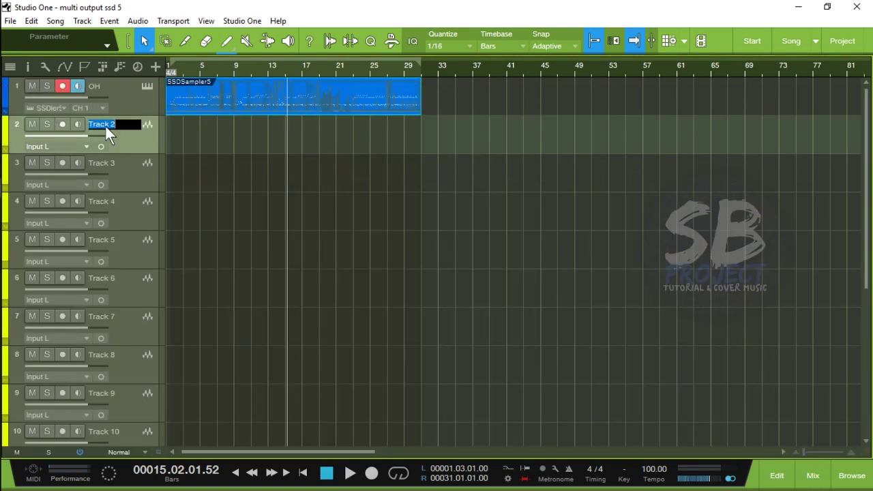
type("OH")
key("Return")
Show the console to check the channel order, and rename audio tracks 3 and 4 as ROOM A and ROOM B.
key("F3")
scroll(196, 120, "down", 1)
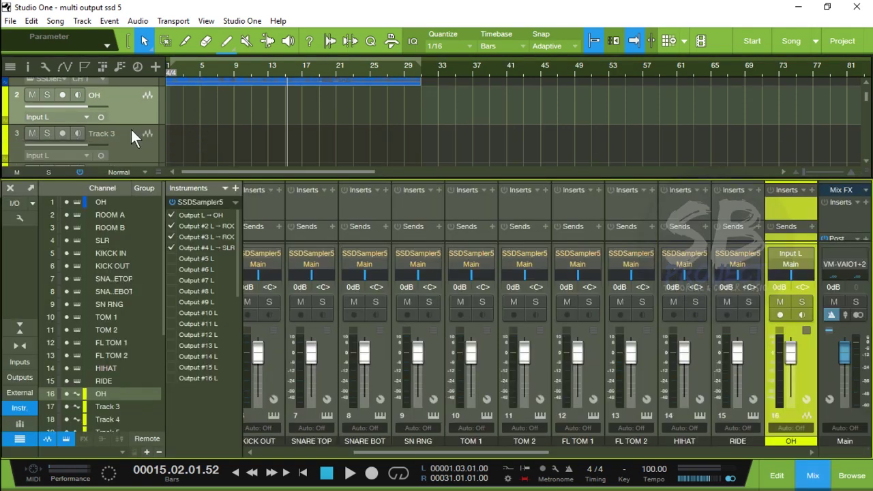
double_click(106, 133)
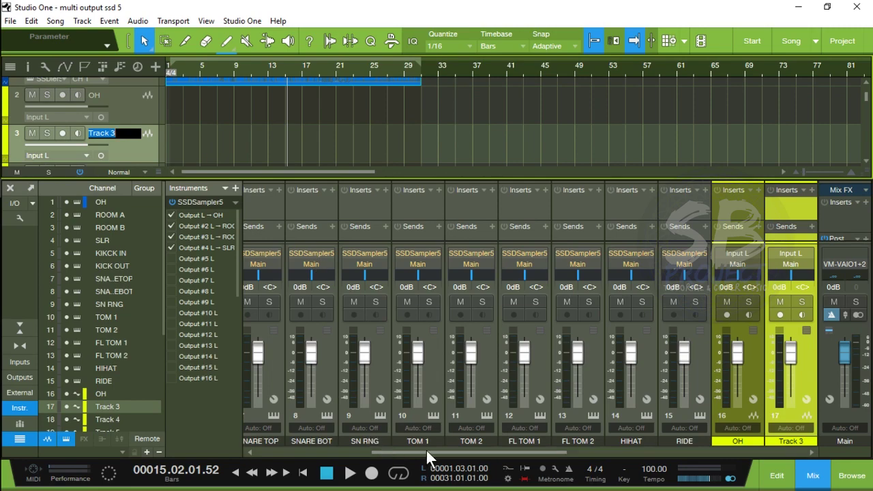
left_click_drag(426, 449, 313, 425)
double_click(102, 131)
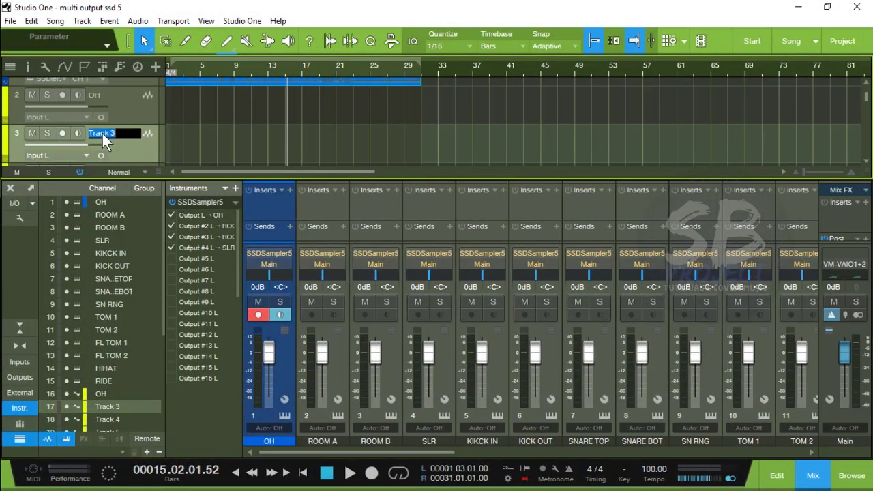
type("ROOM A")
key("Tab")
type("ROOM B")
key("Tab")
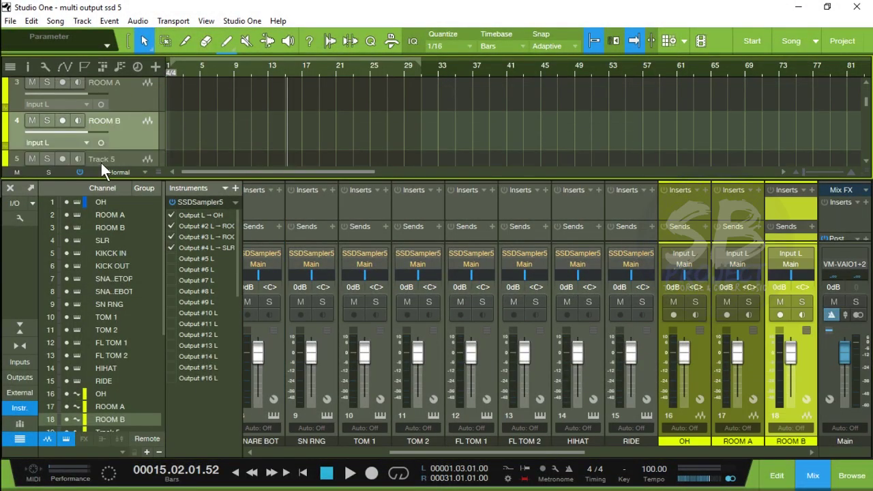
Switch the OH, ROOM A and ROOM B audio tracks from mono to stereo.
scroll(219, 130, "up", 3)
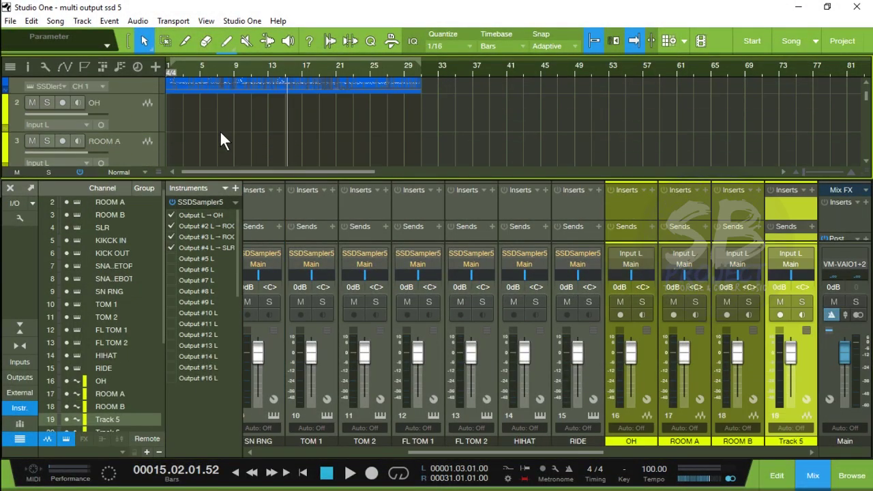
left_click(105, 124)
scroll(185, 114, "down", 1)
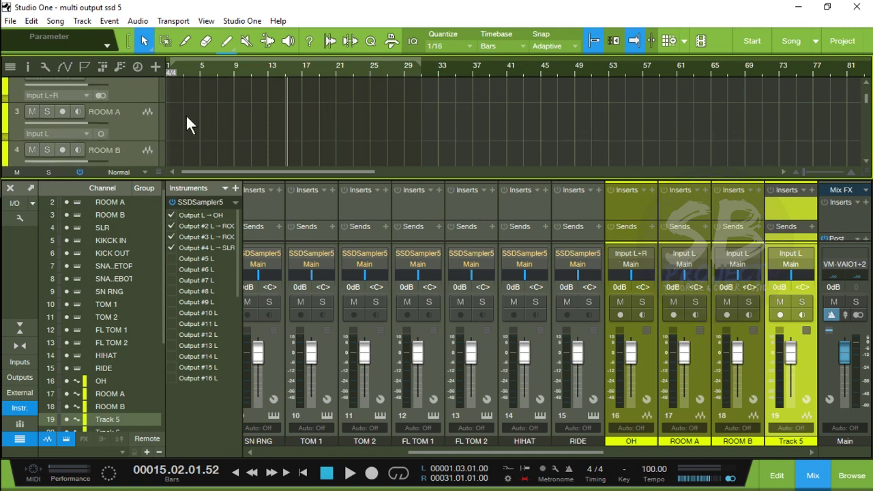
left_click(104, 133)
scroll(105, 133, "down", 1)
left_click(102, 162)
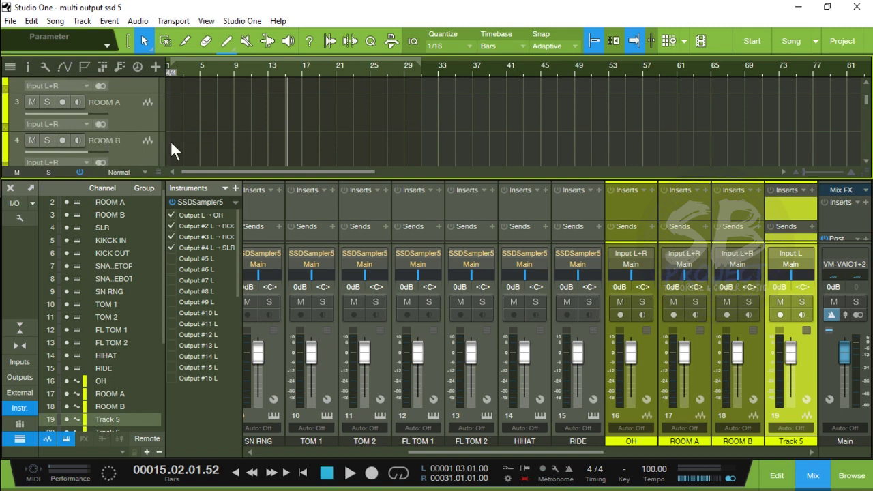
Rename audio track 5 as SLR and switch it to stereo.
scroll(120, 158, "down", 1)
double_click(110, 141)
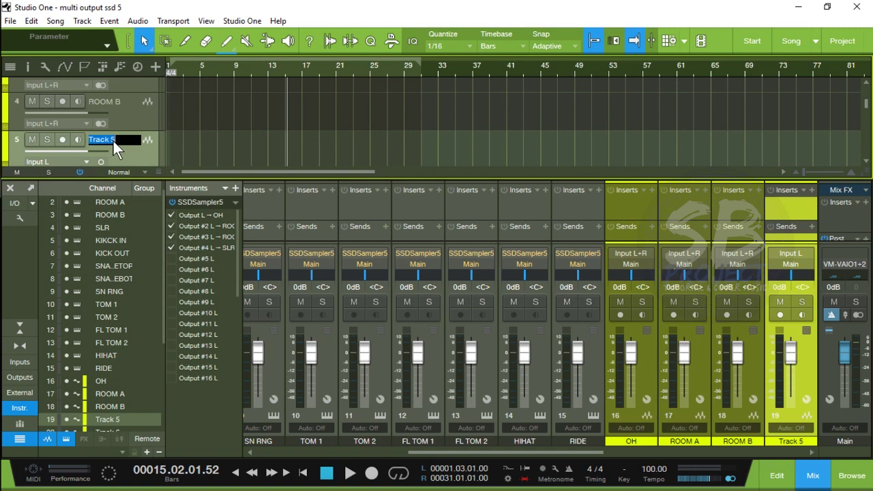
type("SLR")
key("Return")
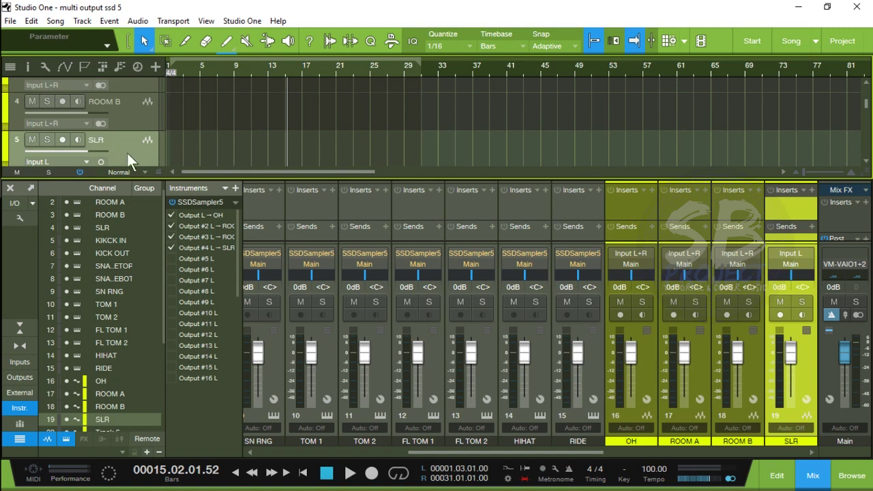
left_click(103, 162)
Rename audio tracks 6 and 7 as KICK IN and KICK OUT.
scroll(163, 144, "down", 1)
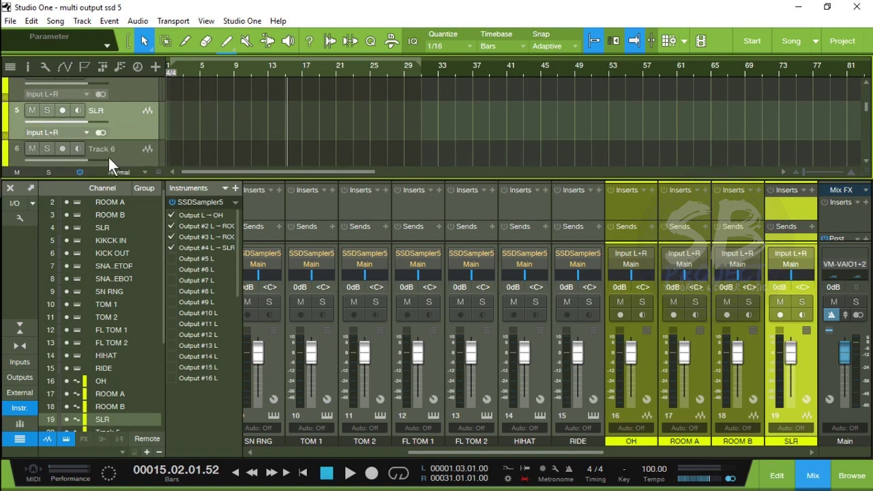
double_click(109, 150)
double_click(104, 147)
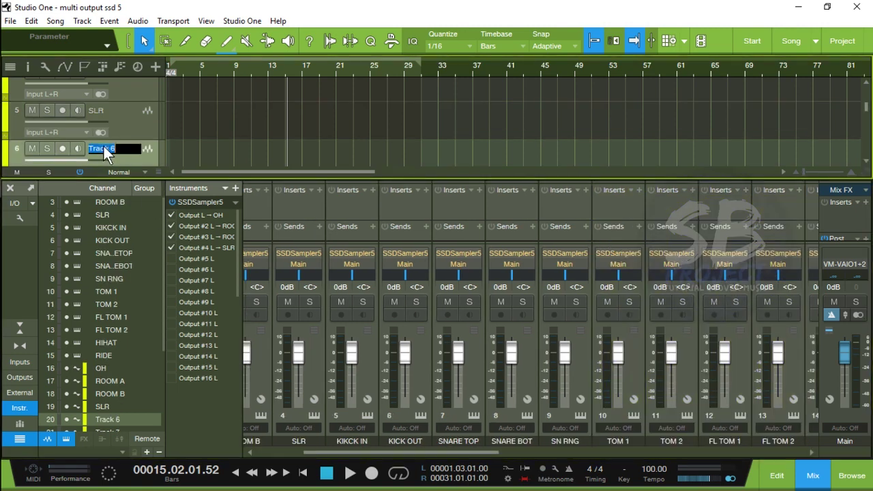
type("KICK IN")
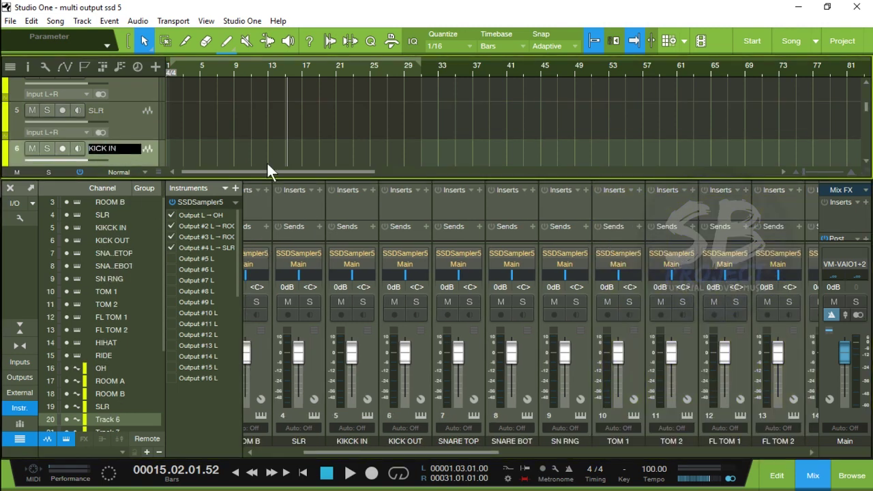
key("Tab")
type("KICK OUT")
key("Tab")
key("Escape")
Rename audio tracks 8 to 12 as SN RNG, TOM 1, TOM 2, FL TOM 1 and FL TOM 2.
double_click(112, 158)
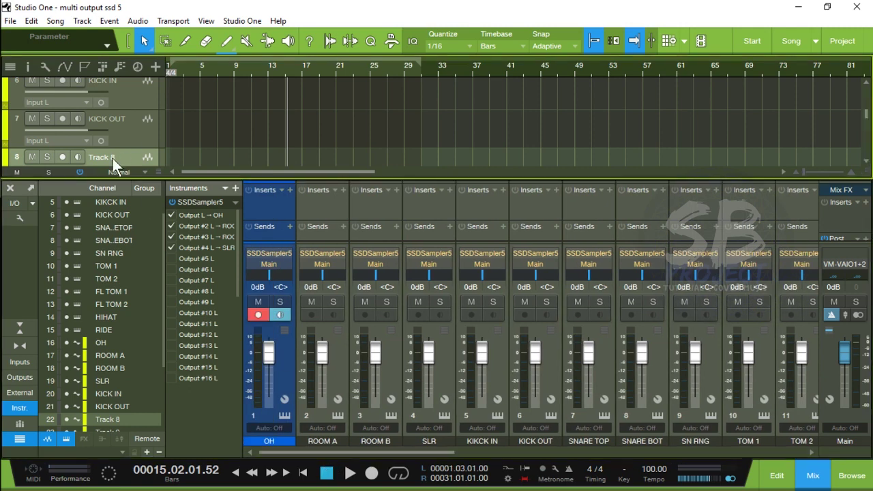
type("SN RNG")
key("Tab")
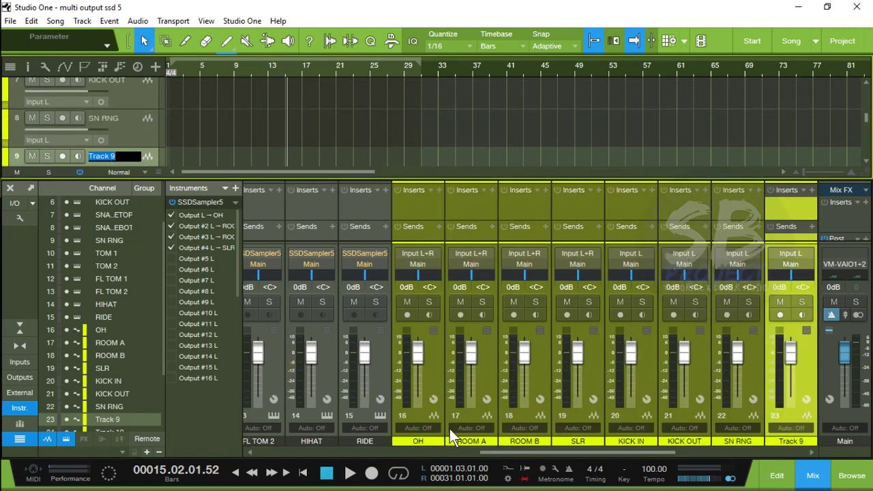
type("TOM 1")
key("Tab")
type("TOM 2")
key("Tab")
type("FL TOM 1")
key("Tab")
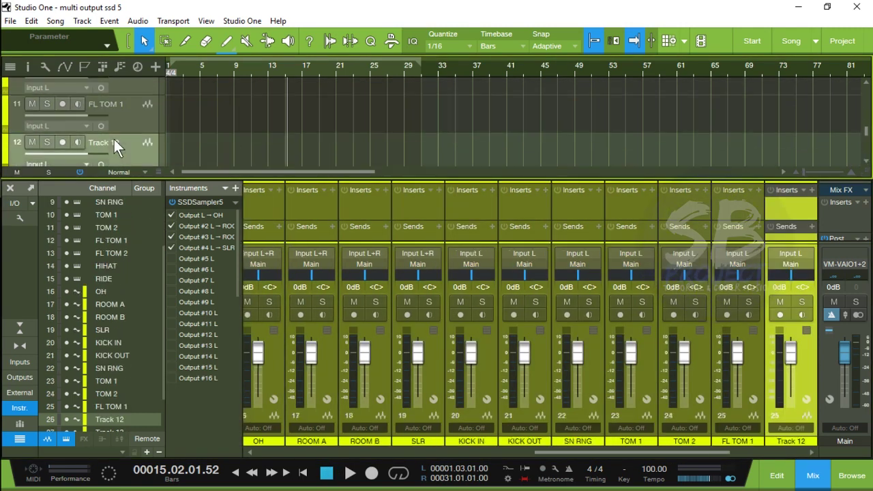
type("FL TOM 2")
key("Tab")
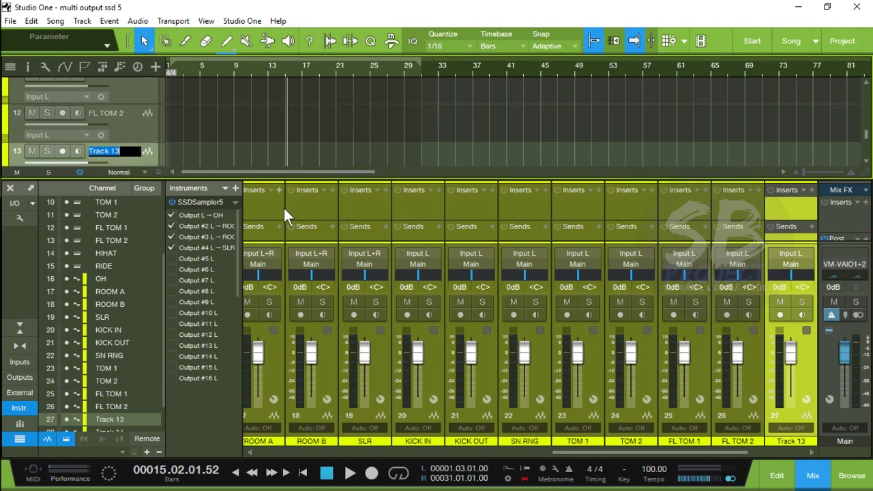
left_click(219, 145)
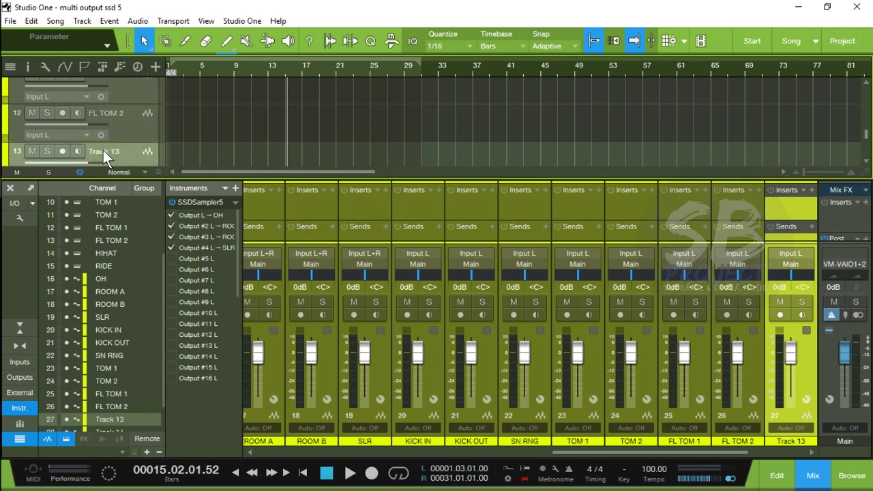
double_click(103, 150)
left_click(204, 156)
double_click(106, 149)
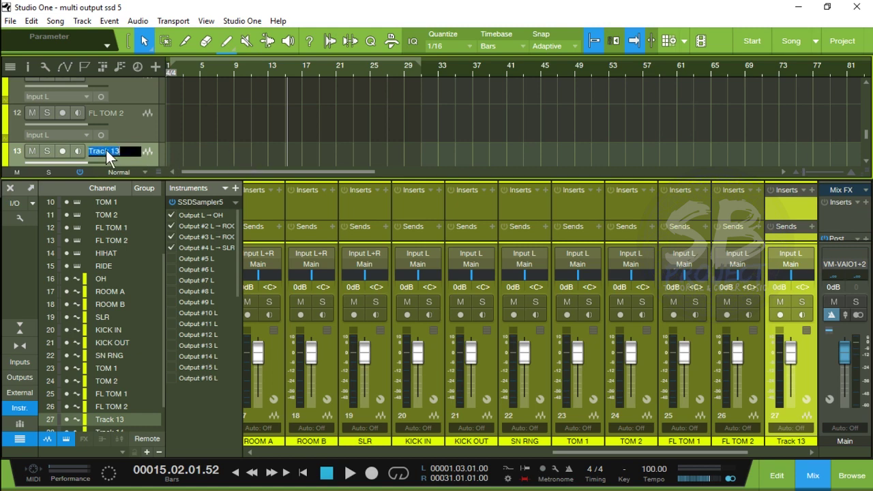
left_click(200, 152)
left_click(232, 142)
Rename audio tracks 13 and 14 as HIHAT and RIDE.
double_click(115, 153)
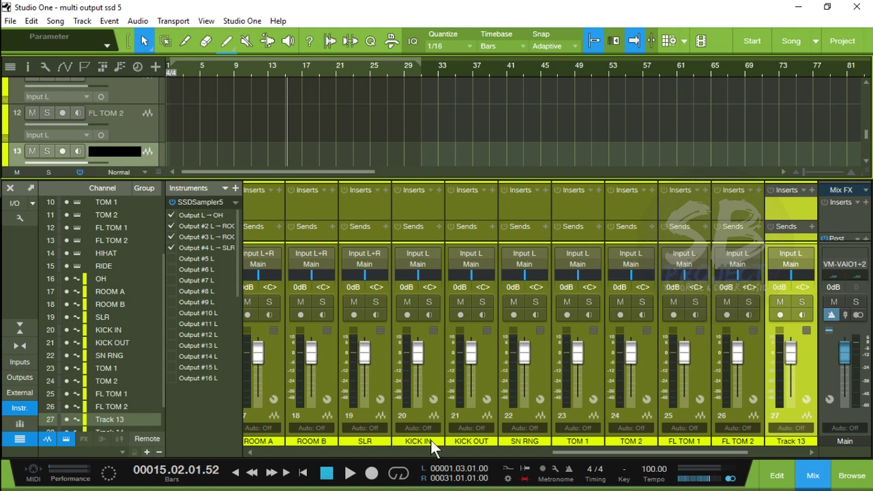
type("HIHAT")
key("Tab")
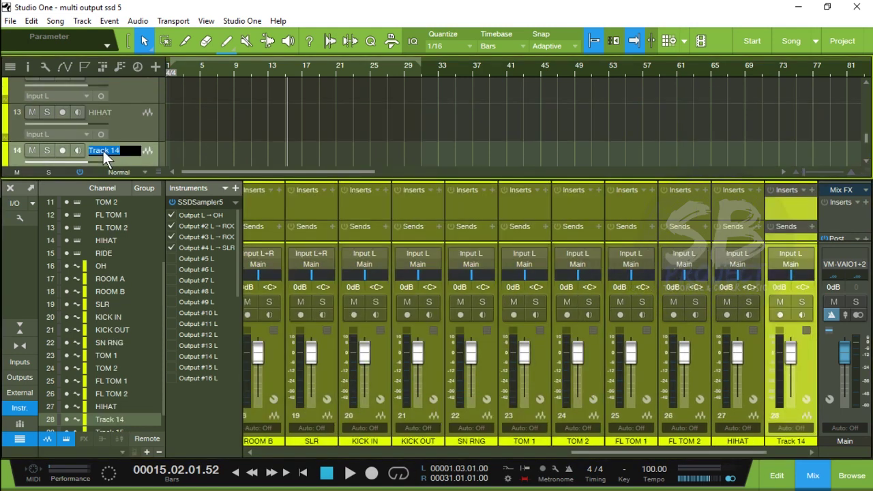
type("RIDE")
key("Return")
Hide the console and rename the last two audio tracks as SNARE TOP and SNARE BOT.
left_click_drag(698, 452, 410, 490)
left_click(11, 187)
scroll(259, 213, "down", 2)
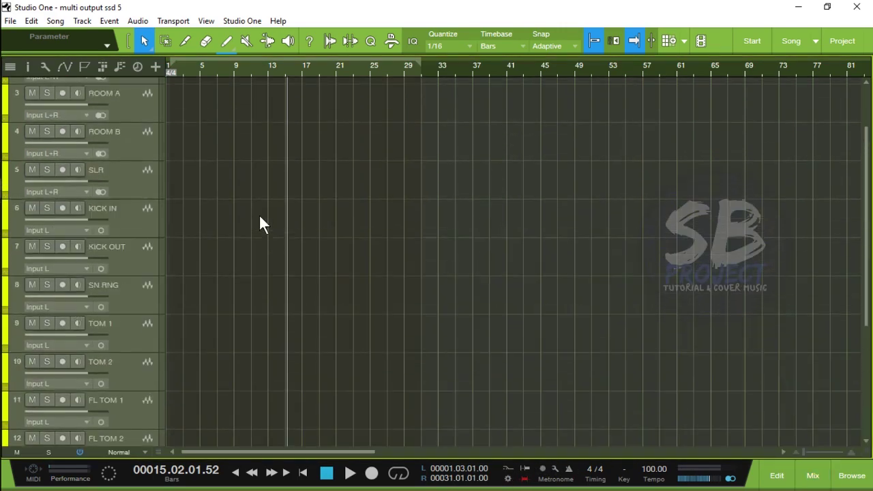
scroll(131, 285, "down", 3)
double_click(106, 352)
type("SNARE TOP")
double_click(136, 392)
type("SNARE BOT")
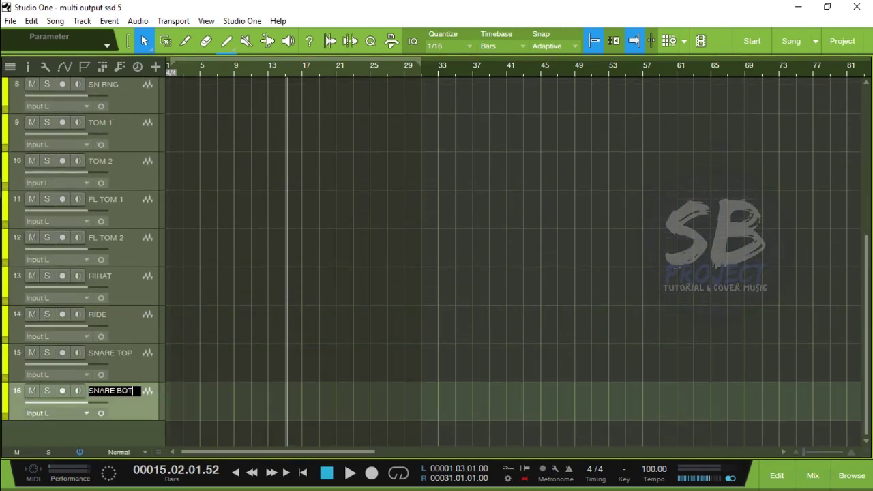
key("Return")
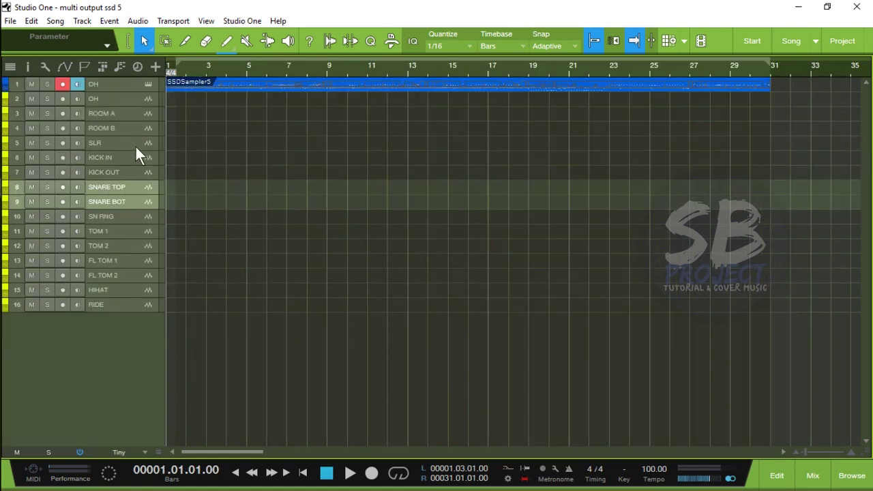
Set the track height to Normal and select the OH instrument track.
key("shift+e")
scroll(289, 316, "up", 4)
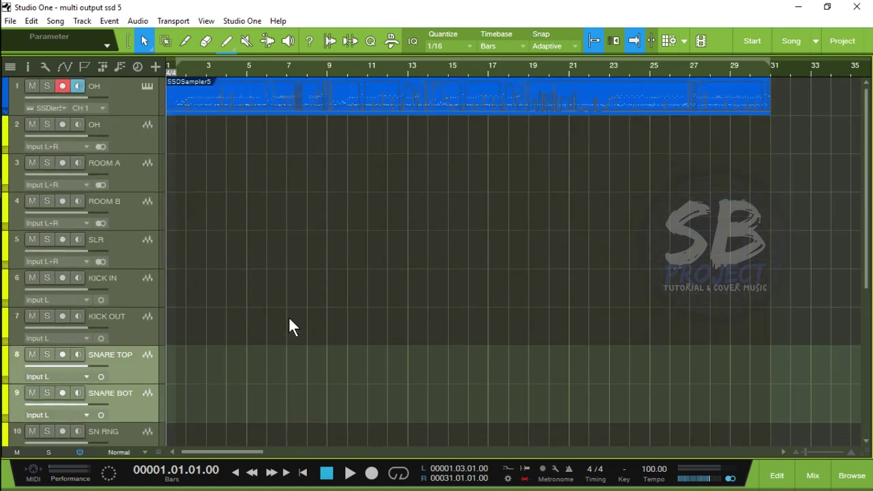
left_click(152, 104)
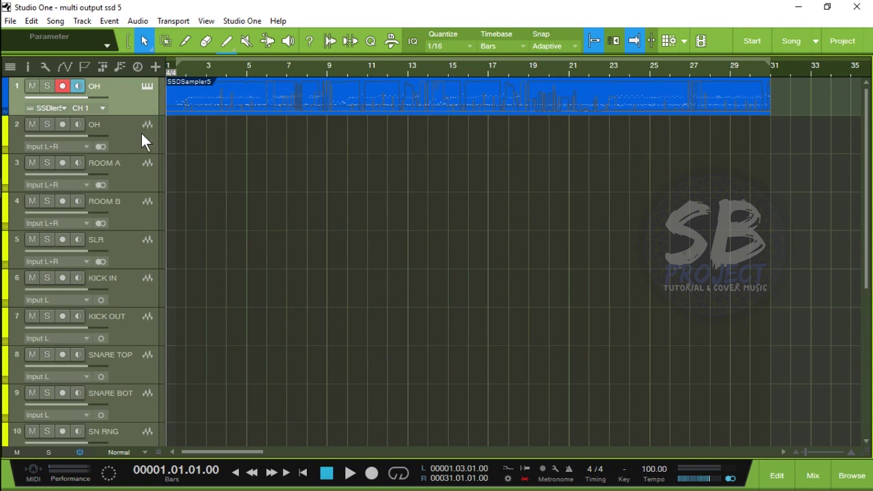
Set the input of the OH audio track to the OH instrument output.
scroll(148, 175, "down", 5)
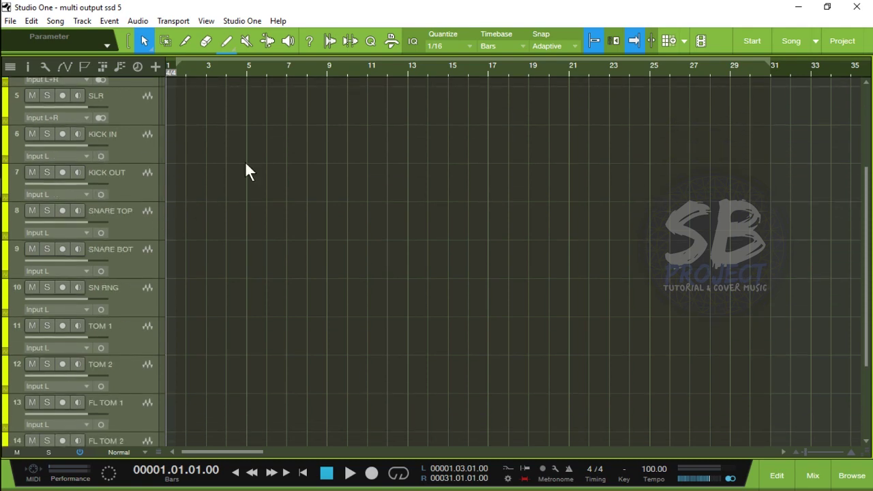
scroll(234, 174, "down", 3)
scroll(191, 66, "up", 3)
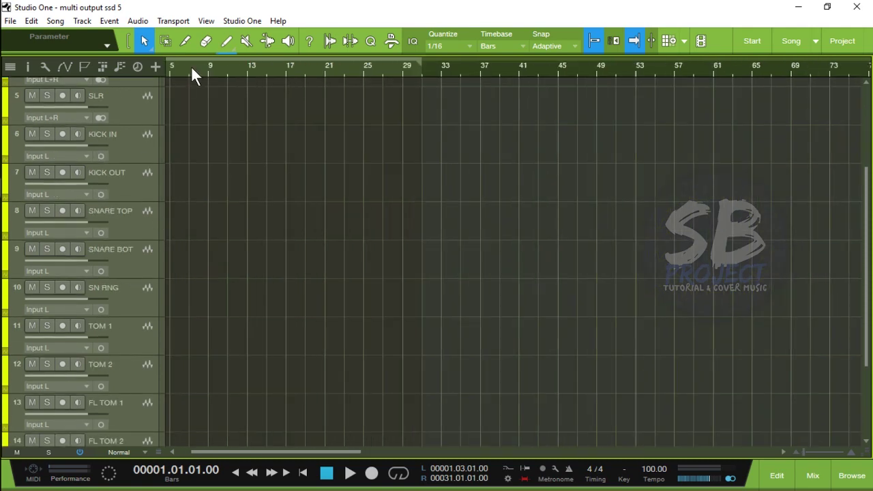
scroll(191, 66, "up", 4)
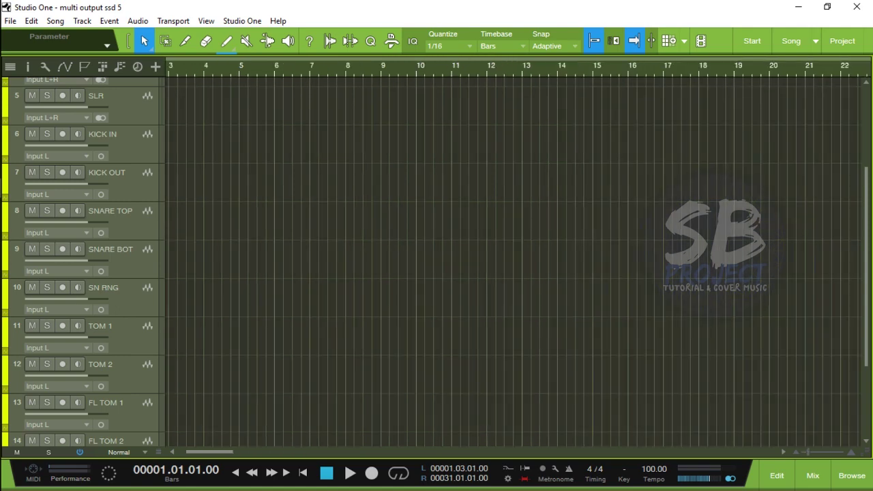
scroll(235, 207, "up", 5)
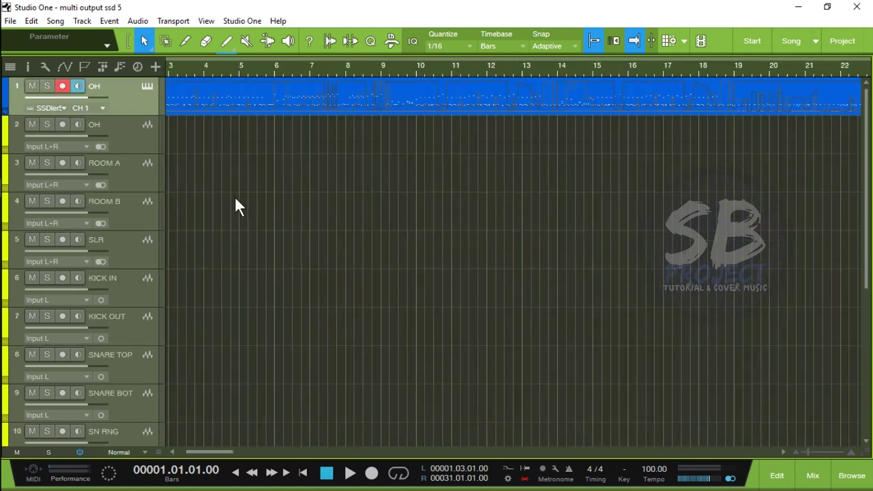
left_click(77, 146)
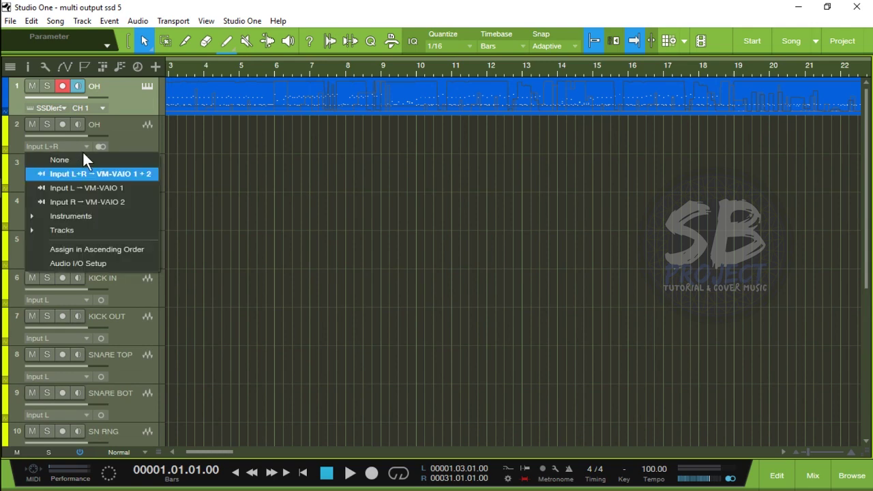
left_click(82, 216)
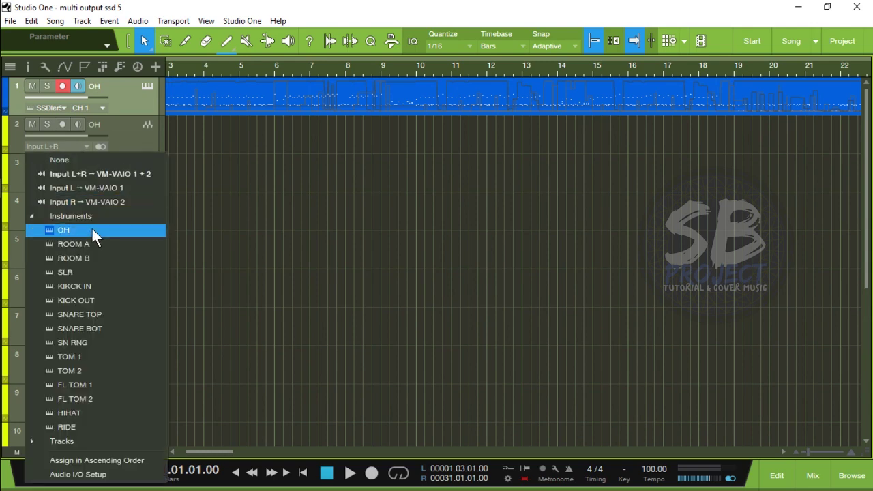
left_click(92, 230)
Set the inputs of the ROOM A and ROOM B audio tracks to the matching ROOM A and ROOM B instrument outputs.
left_click(81, 182)
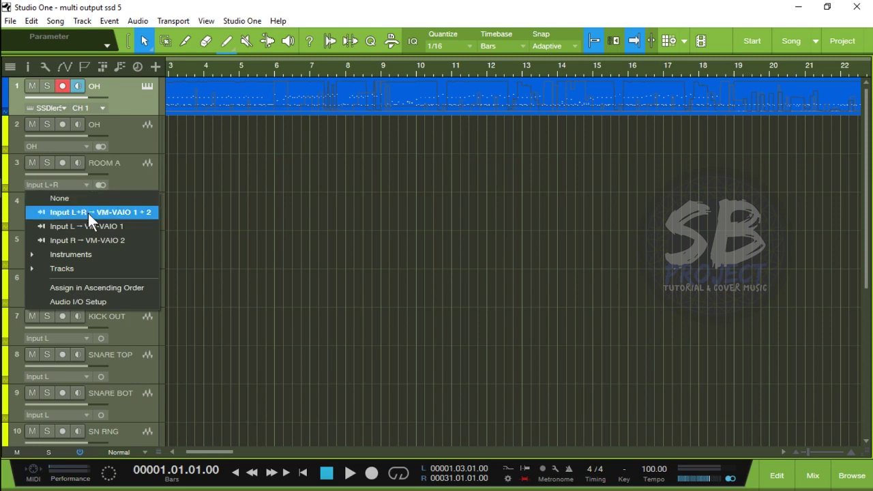
left_click(97, 256)
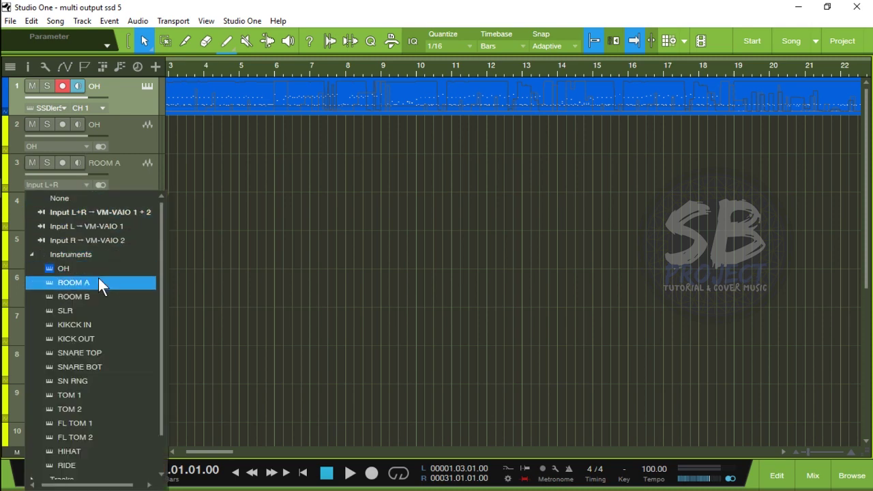
left_click(99, 280)
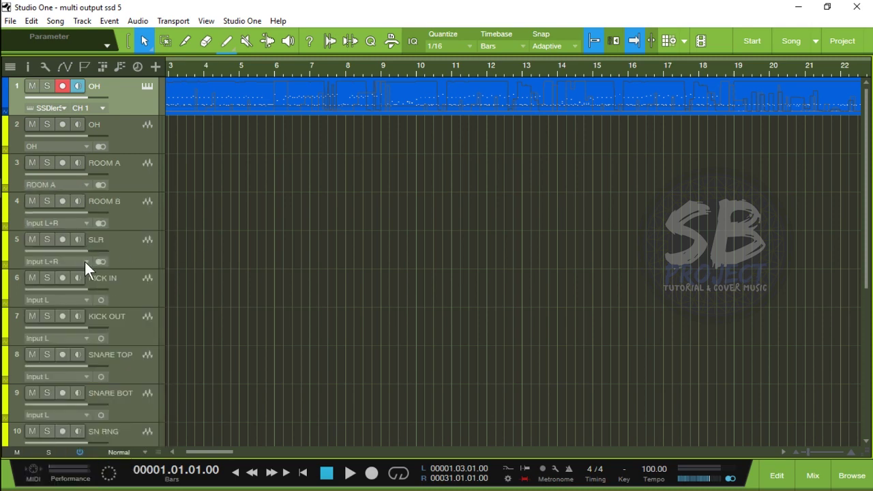
left_click(80, 224)
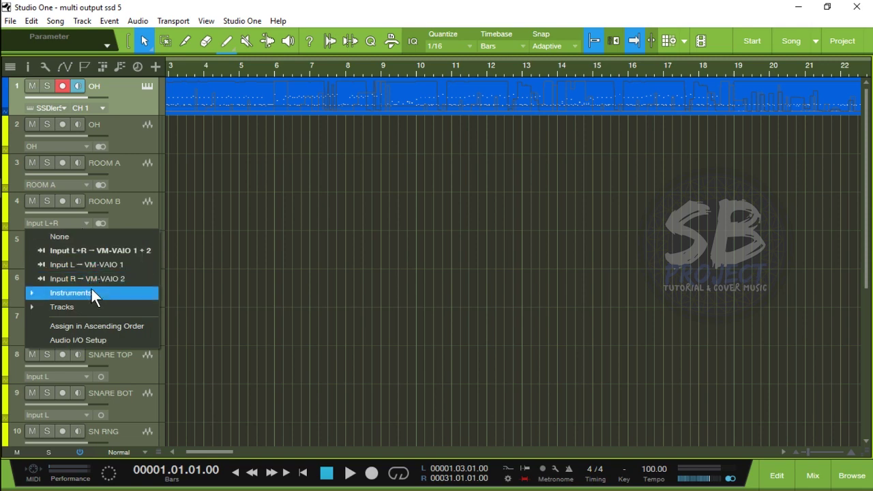
left_click(91, 292)
left_click(86, 337)
Set the SLR audio track's input to the SLR instrument output and the KICK IN track's input to KIKCK IN.
scroll(85, 301, "down", 1)
left_click(60, 224)
left_click(68, 296)
left_click(66, 352)
Set the inputs of the KICK OUT and SNARE TOP audio tracks to their matching instrument outputs.
scroll(79, 205, "down", 3)
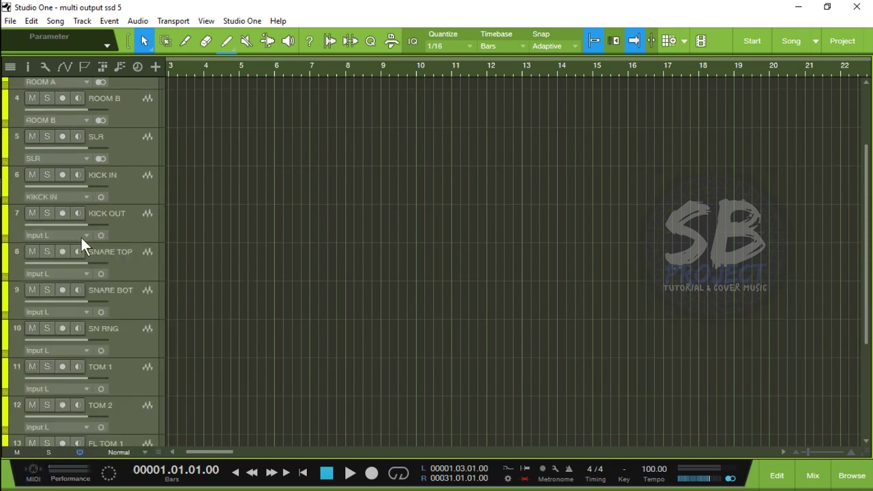
left_click(74, 241)
left_click(84, 238)
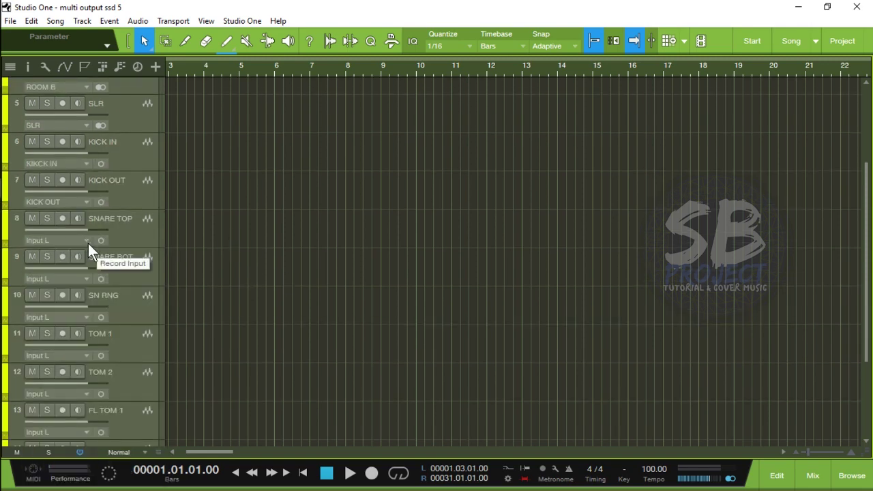
left_click(87, 241)
left_click(89, 296)
left_click(79, 338)
Set the inputs of the SNARE BOT and SN RNG audio tracks to their matching instrument outputs.
left_click(68, 279)
left_click(80, 391)
left_click(69, 279)
left_click(73, 409)
Set the inputs of the TOM 1 and TOM 2 audio tracks to their matching instrument outputs.
scroll(79, 307, "down", 2)
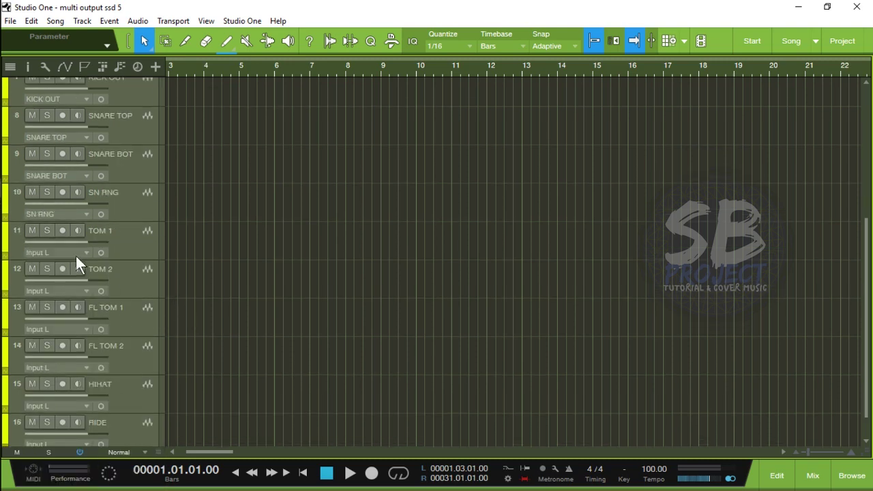
left_click(76, 252)
left_click(88, 343)
left_click(80, 289)
left_click(68, 334)
left_click(83, 376)
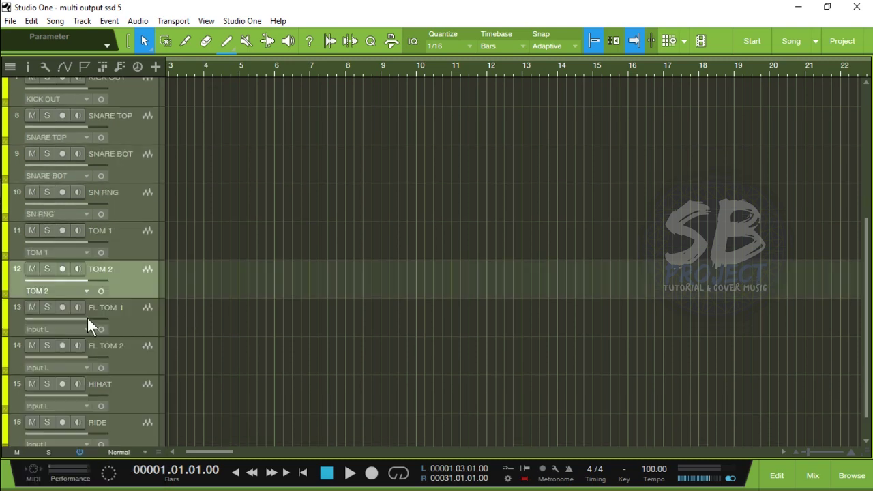
Set the inputs of the FL TOM 1, FL TOM 2, HIHAT and RIDE audio tracks to their matching instrument outputs.
left_click(78, 330)
left_click(70, 385)
left_click(80, 332)
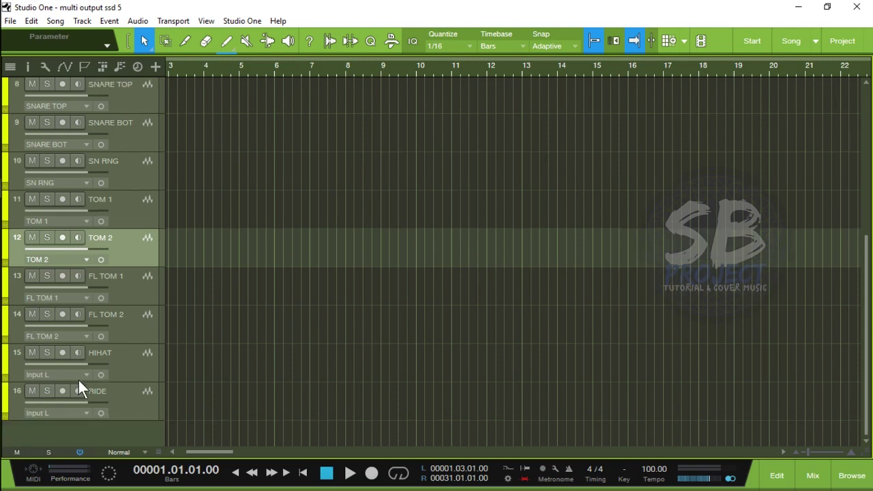
scroll(78, 380, "down", 1)
left_click(68, 374)
left_click(234, 362)
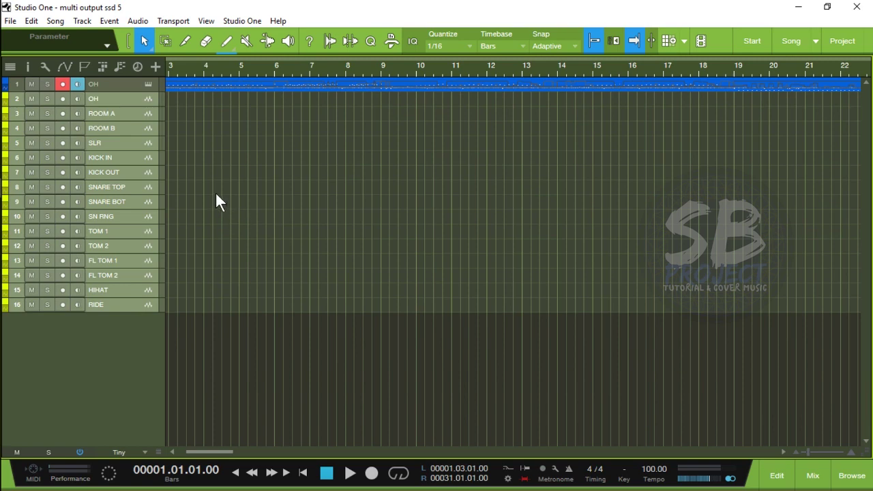
Select the audio tracks from OH to RIDE, add a bus for their channels, and hide the console.
left_click(133, 98)
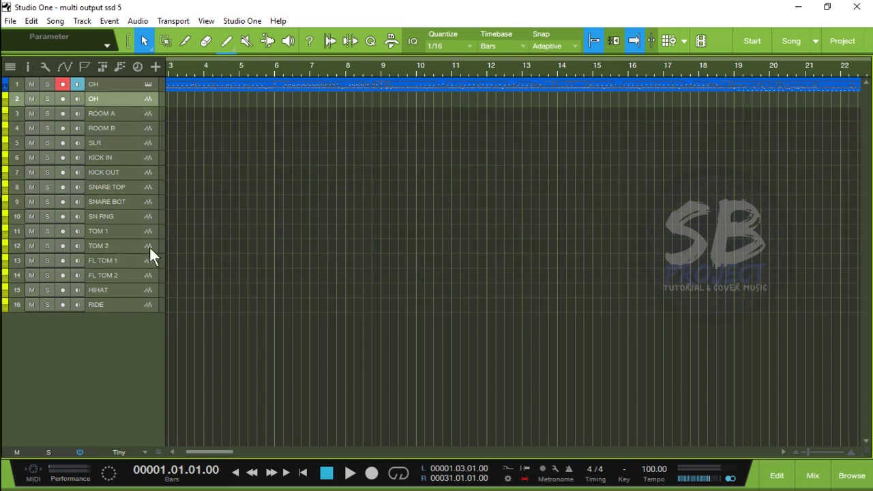
left_click(124, 304, "shift")
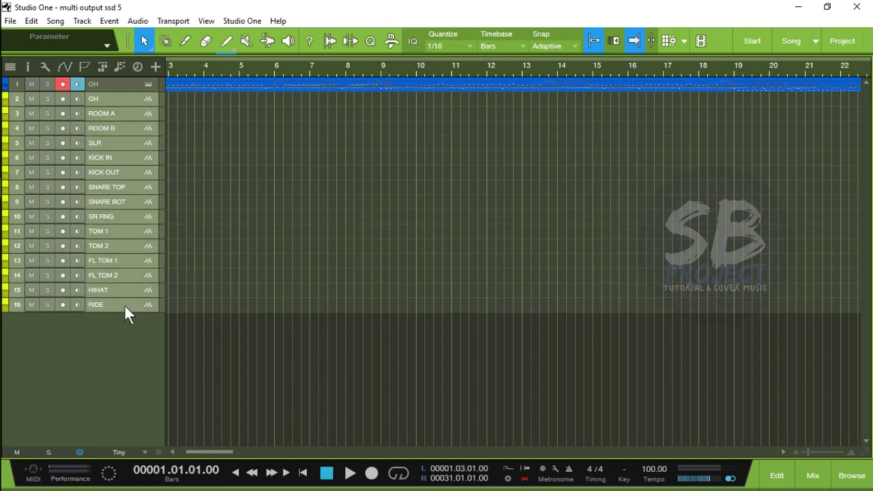
right_click(121, 101)
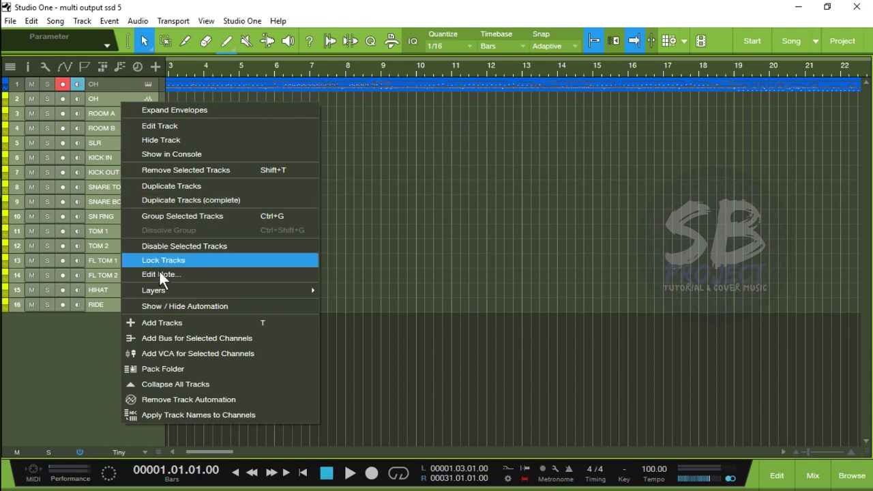
left_click(184, 338)
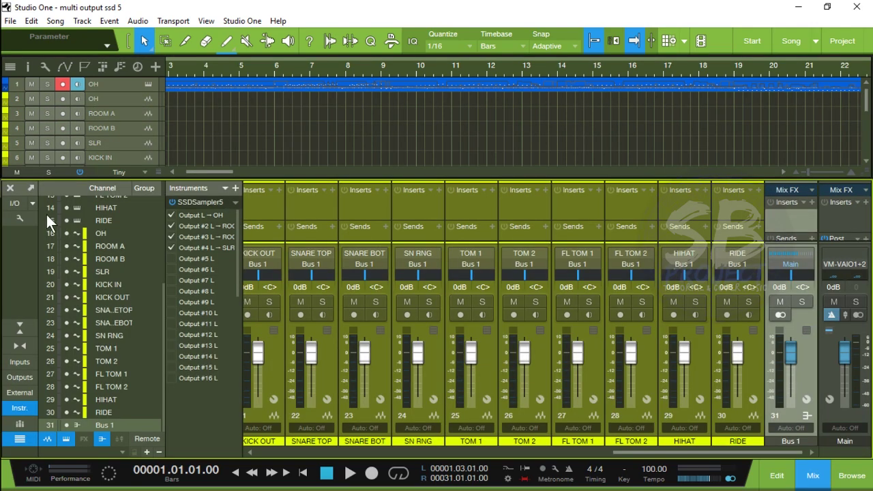
left_click(11, 188)
Select all audio tracks from OH to RIDE and pack them into a folder.
left_click(120, 101)
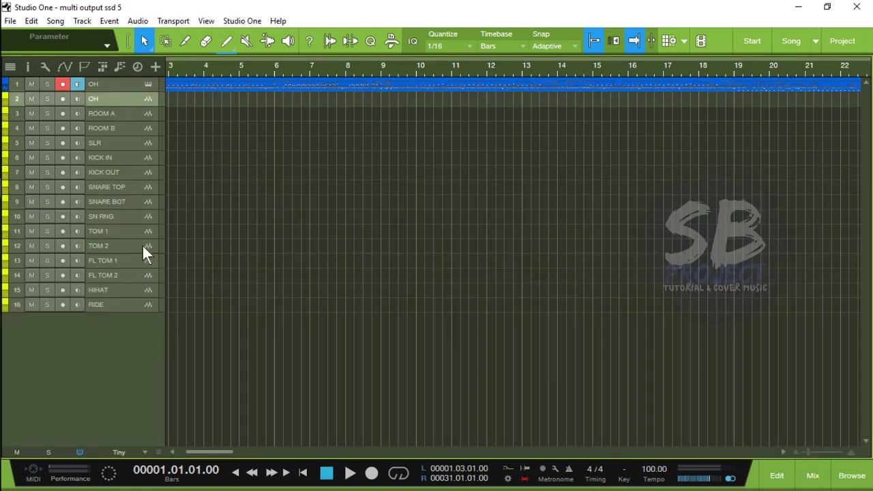
left_click(132, 306, "shift")
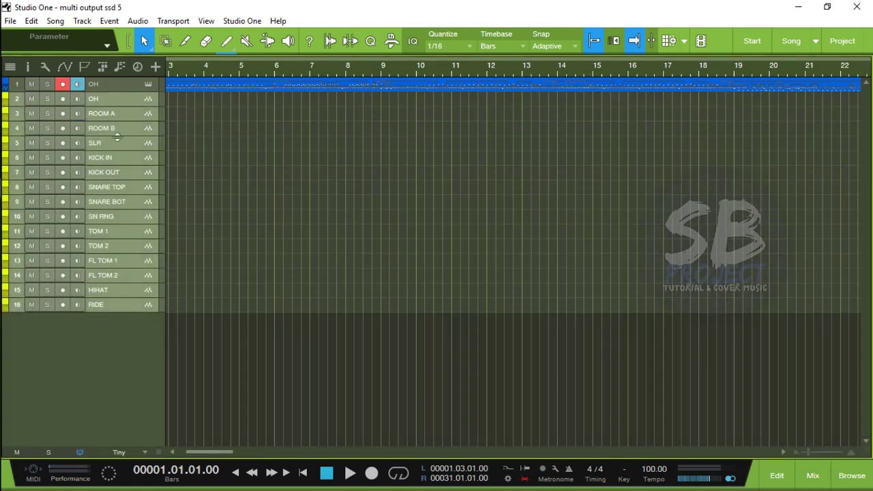
right_click(128, 102)
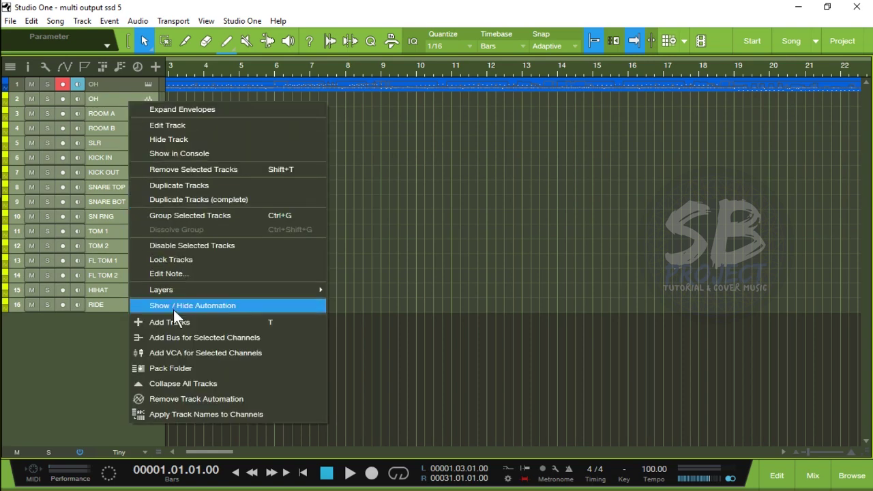
left_click(172, 372)
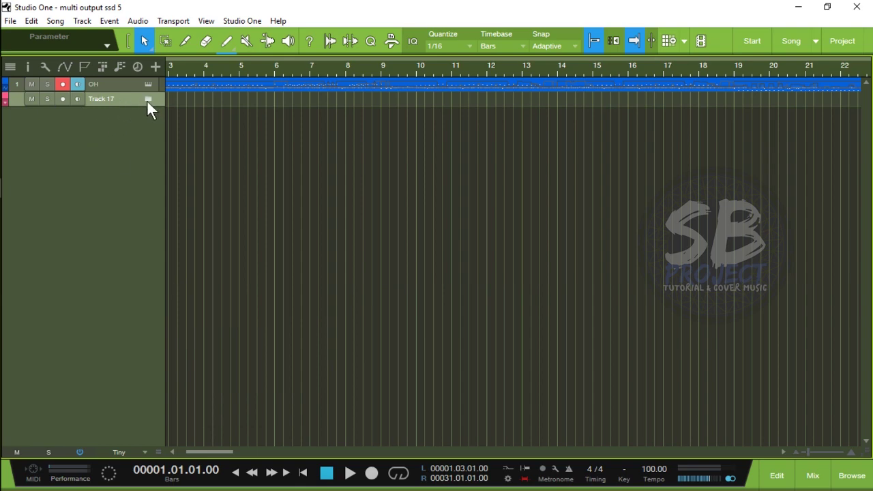
Increase the track height to Large and expand the folder track holding the drum audio tracks.
scroll(262, 223, "up", 2)
scroll(263, 224, "up", 1)
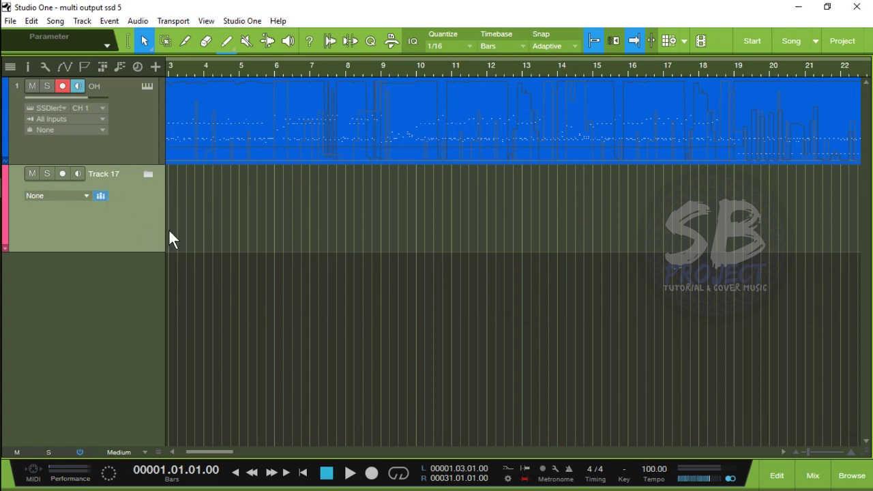
scroll(202, 256, "up", 1)
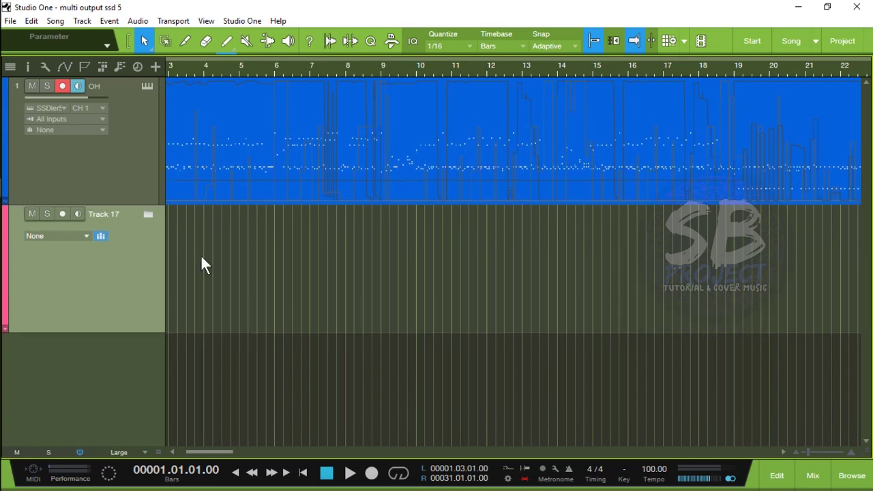
left_click(147, 214)
scroll(202, 273, "down", 2)
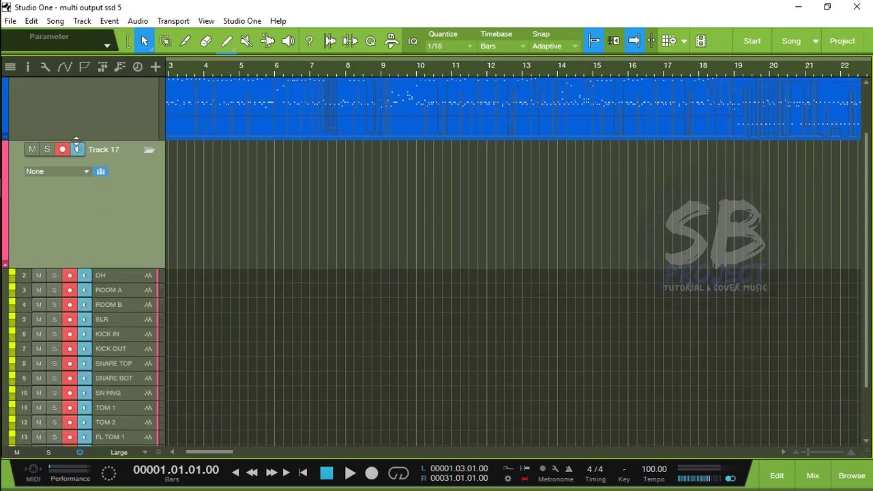
Toggle record arming for all drum audio tracks from the folder track, leaving them disarmed.
left_click(62, 150)
left_click(62, 151)
left_click(62, 151)
left_click(61, 151)
left_click(62, 151)
Show the console, check the computer's memory usage in Task Manager, and minimize Task Manager.
key("F3")
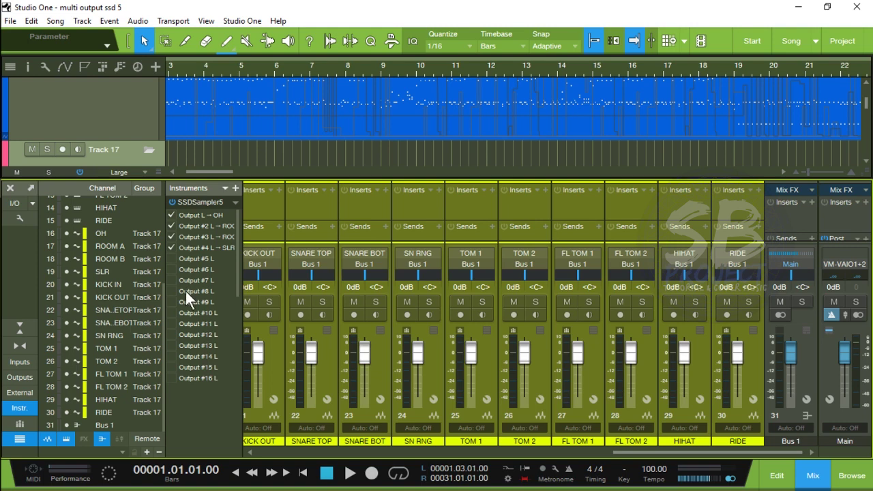
mouse_move(3, 310)
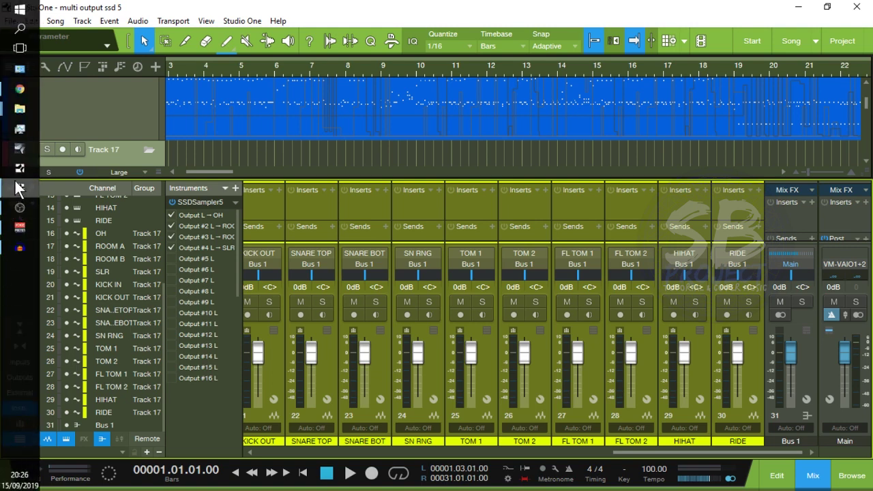
left_click(19, 130)
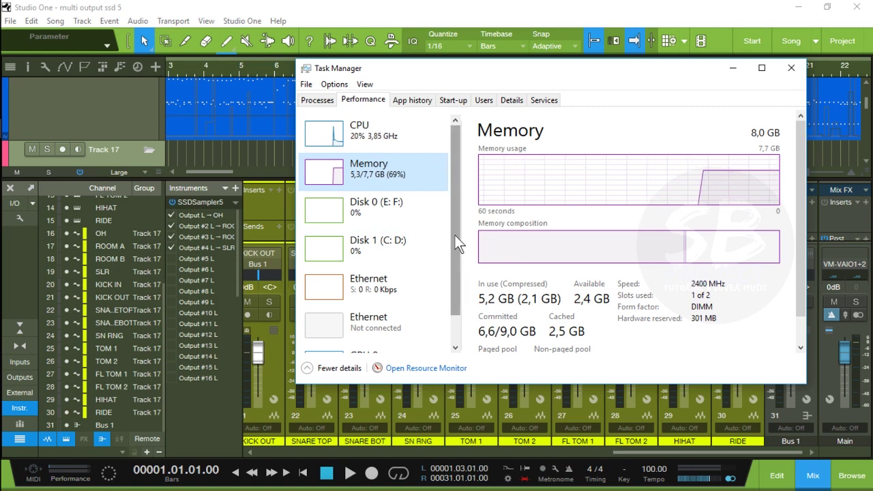
left_click(733, 71)
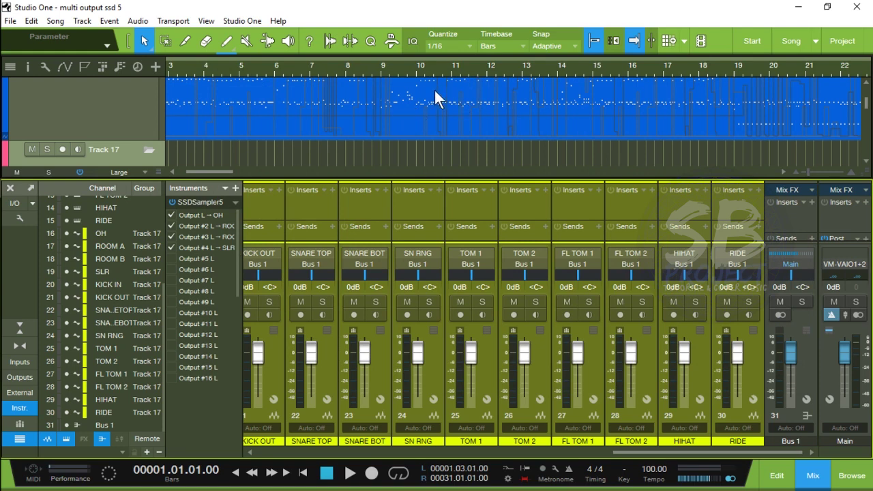
Zoom the timeline out to the whole drum part, select the OH instrument channel, and enlarge the console to full size.
left_click_drag(335, 65, 551, 125)
scroll(551, 125, "down", 2)
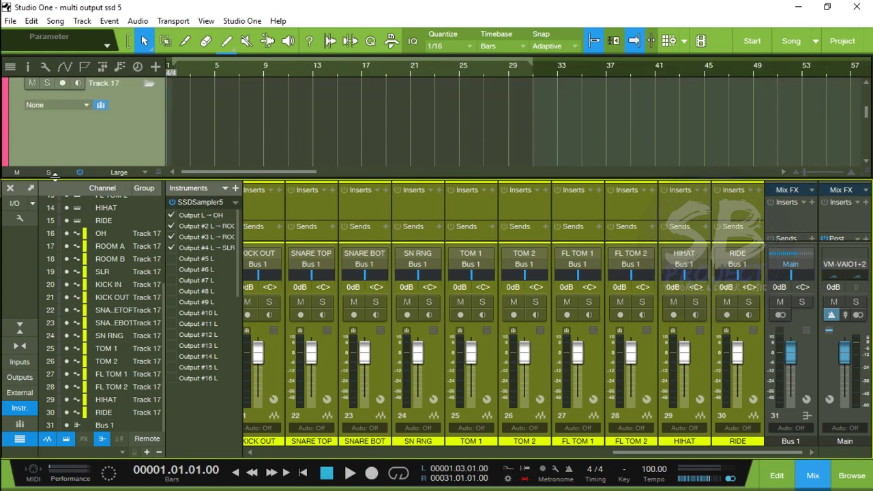
left_click_drag(624, 451, 273, 443)
left_click(294, 388)
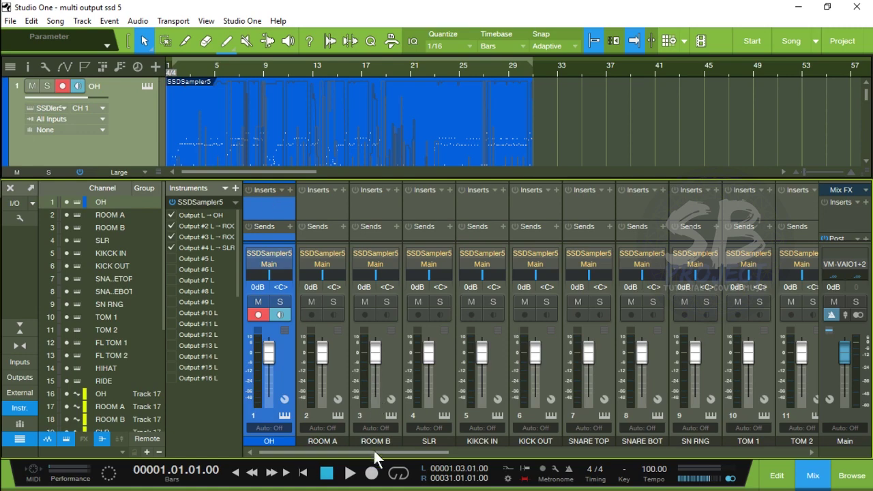
left_click_drag(372, 459, 384, 459)
left_click(30, 187)
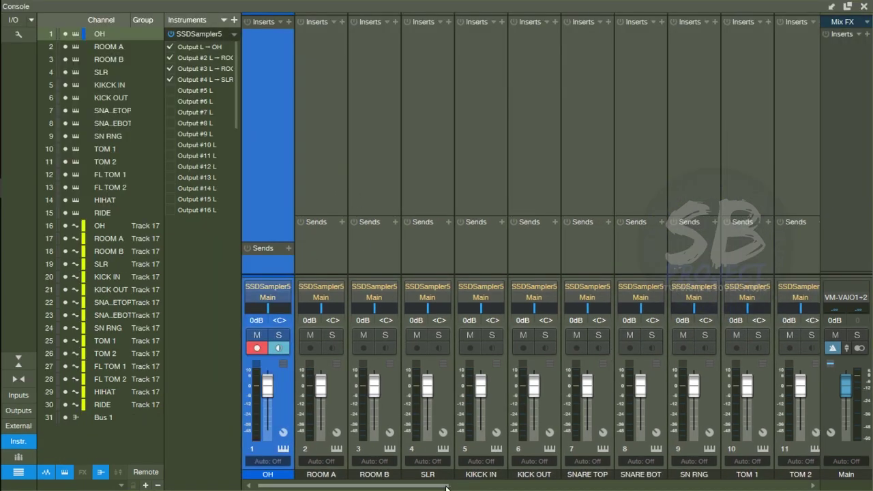
Select all SSDSampler5 instrument channels from OH to RIDE and add a bus for them.
left_click_drag(447, 486, 583, 481)
key("ctrl+a")
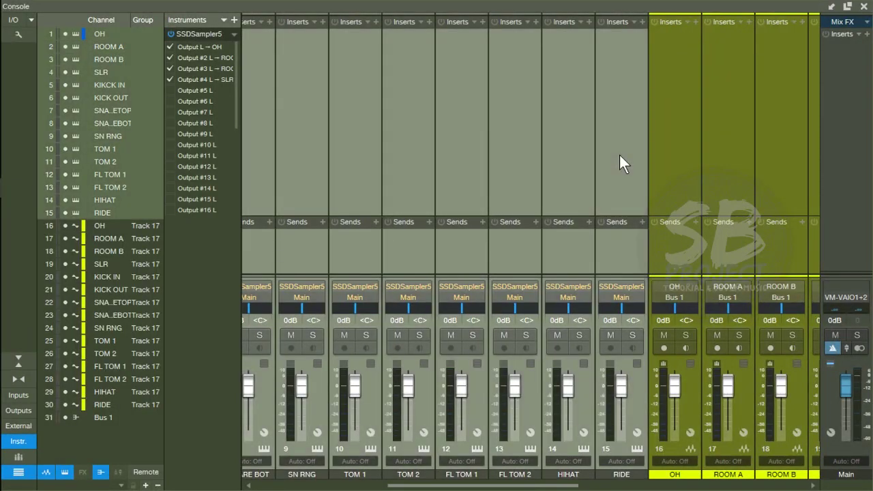
right_click(620, 155)
left_click(671, 240)
left_click(671, 240)
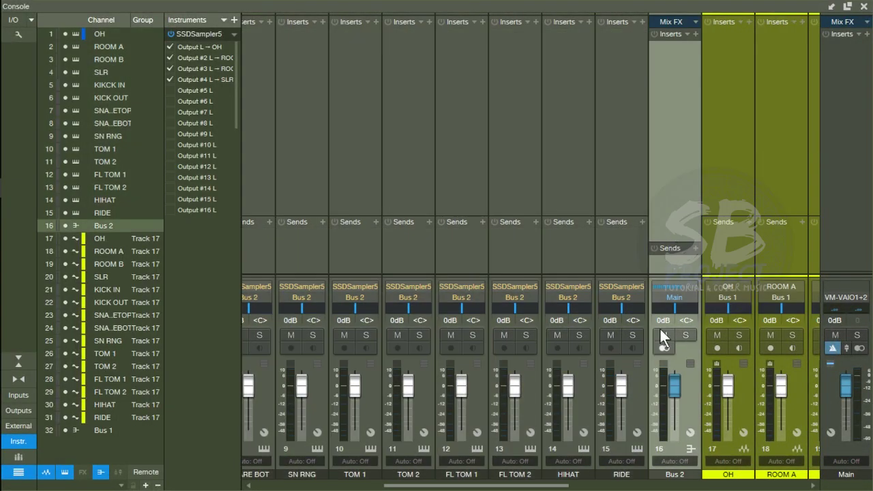
Rename the instrument channels' bus as BUS SSD and the audio tracks' bus as PRINT SSD, and close the console.
double_click(675, 474)
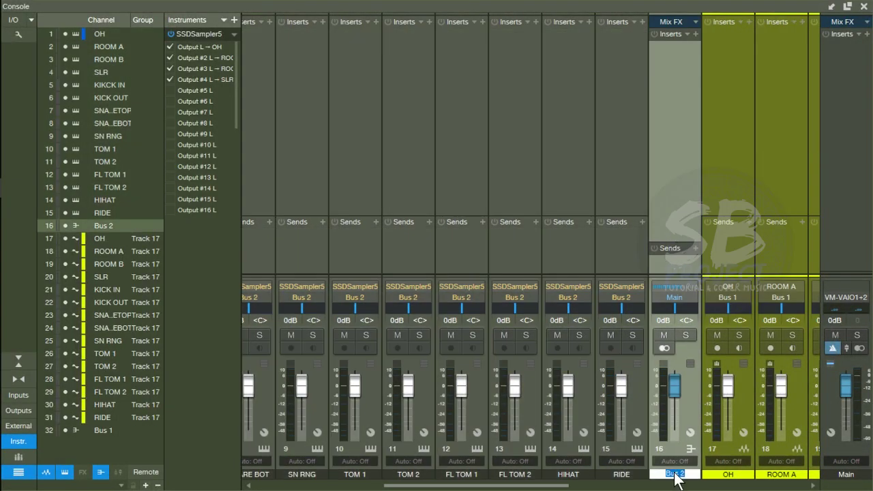
type("BUS SSD")
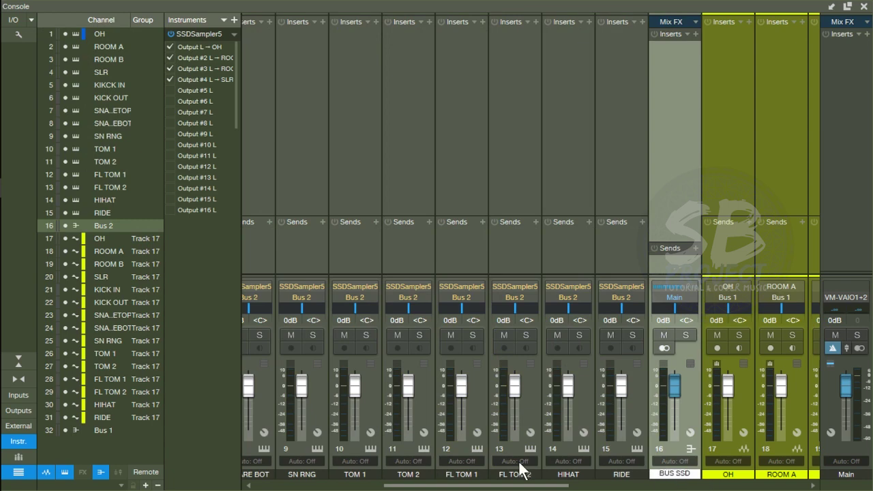
key("Tab")
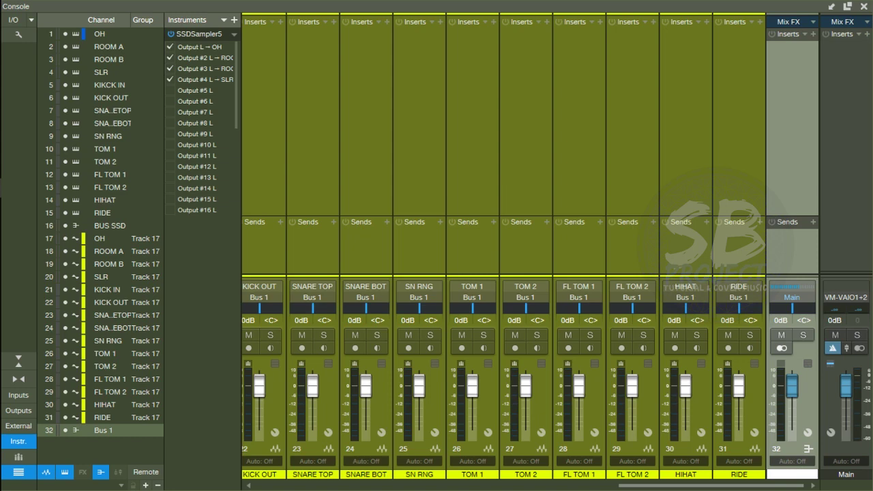
type("PRINT SSD")
key("Return")
key("Tab")
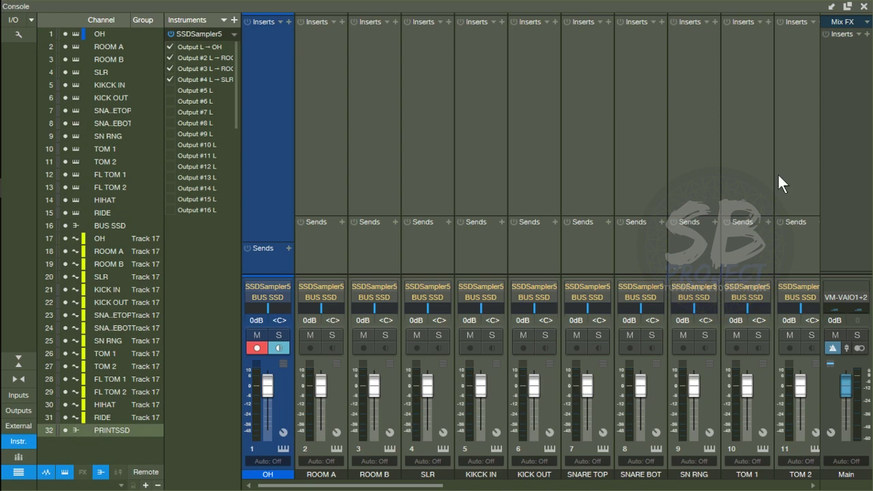
left_click(864, 7)
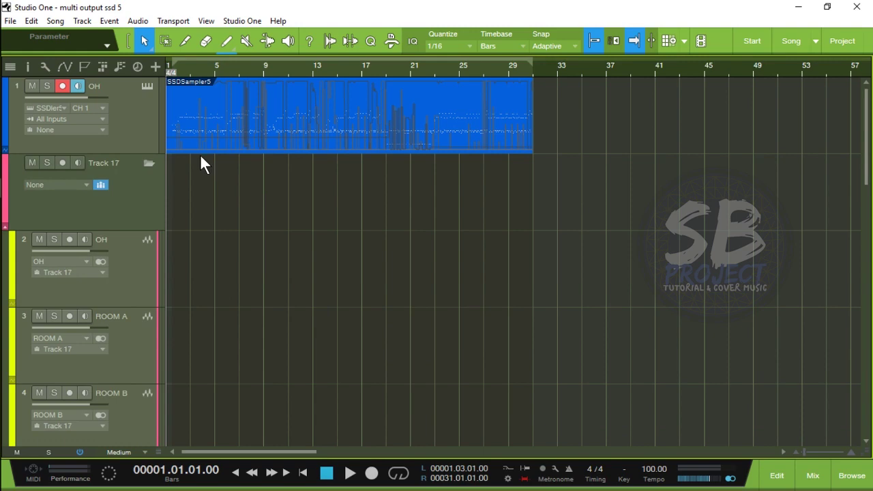
Arm all audio tracks in the Track 17 folder with monitoring off, and start recording from bar 1.
left_click(62, 163)
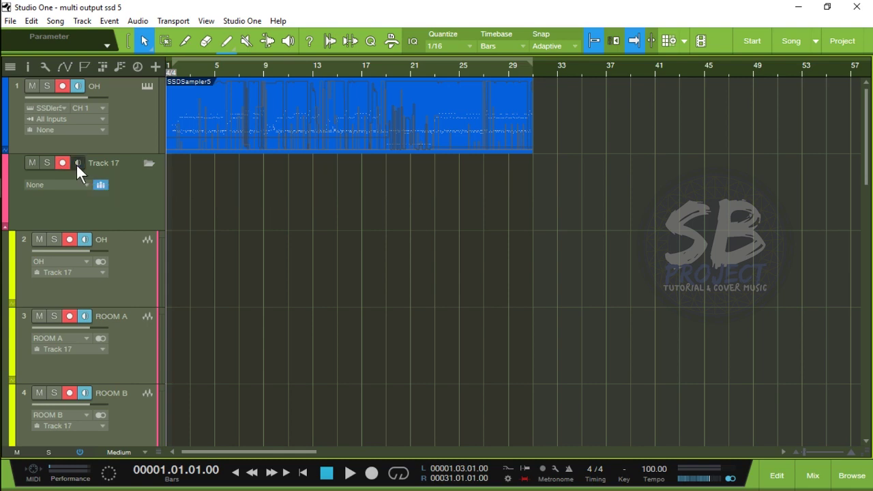
left_click(77, 163)
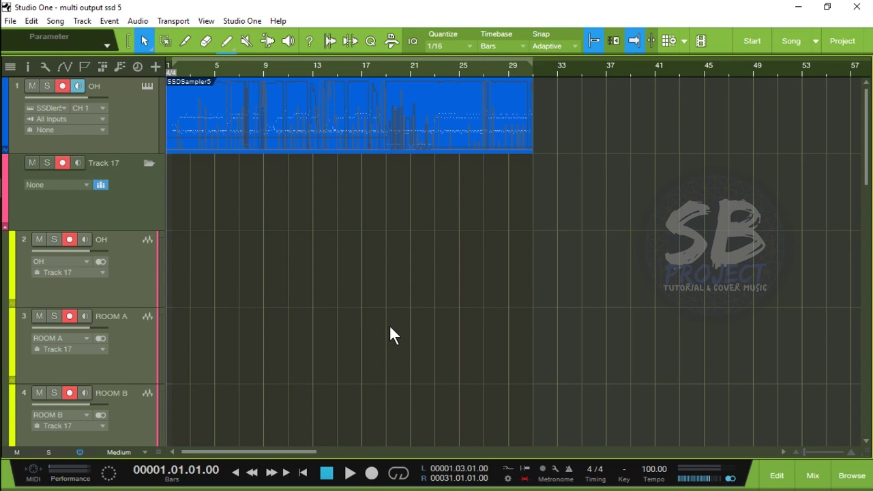
key("e")
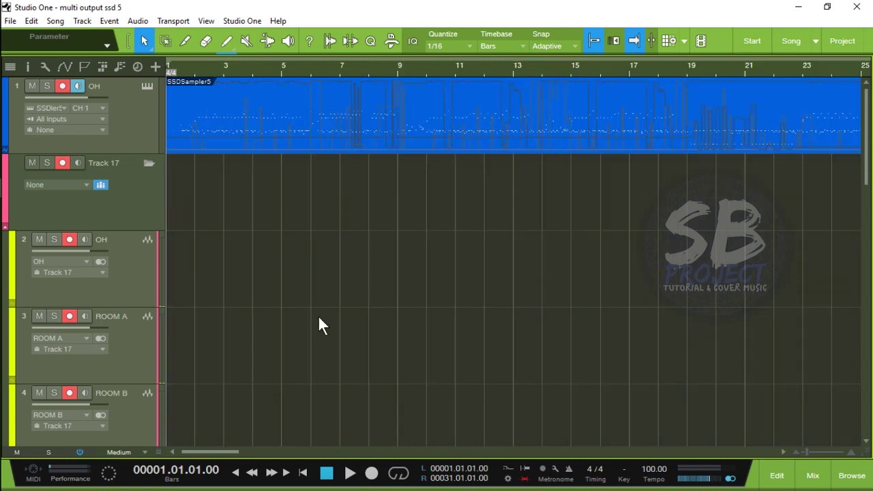
left_click(373, 473)
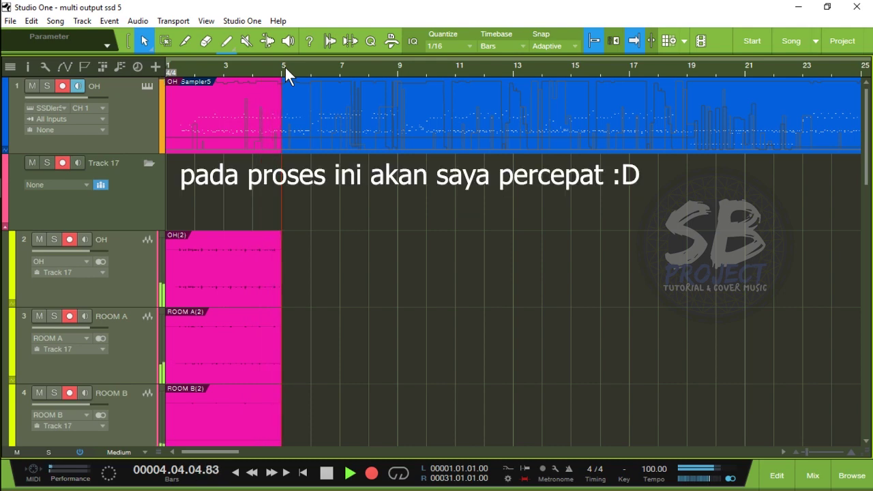
Record the drum outputs onto the audio tracks past the end of the SSDSampler5 part, and stop the recording.
key("w")
key("shift+w")
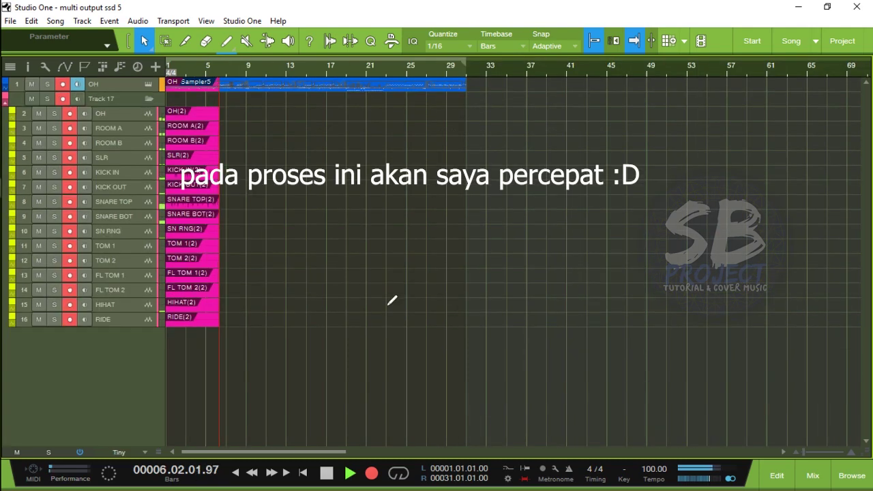
scroll(386, 302, "down", 5)
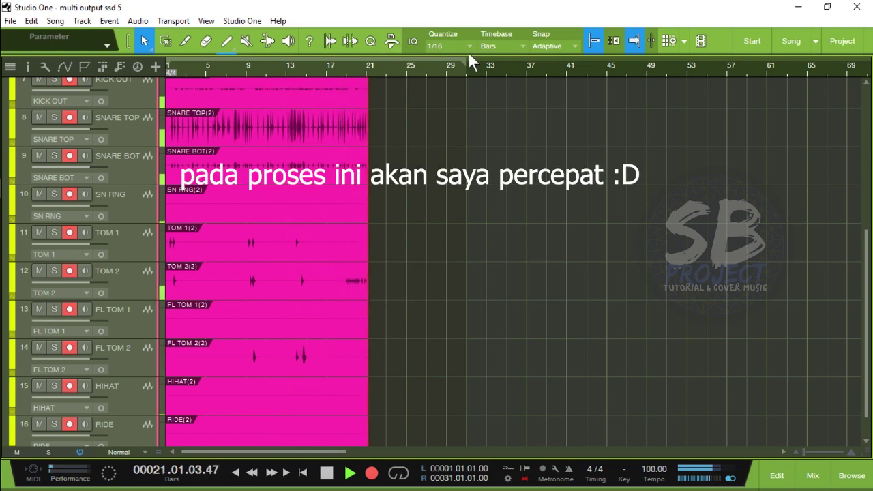
scroll(629, 205, "up", 5)
scroll(612, 228, "up", 3)
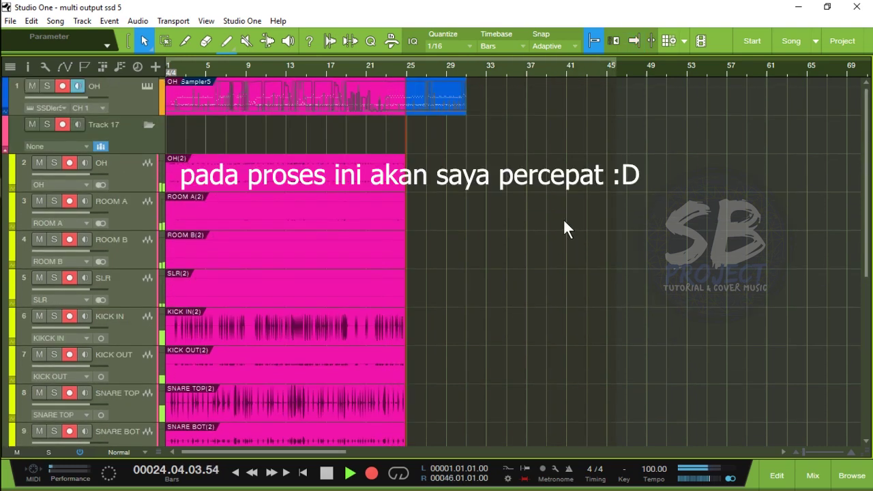
scroll(563, 225, "down", 3)
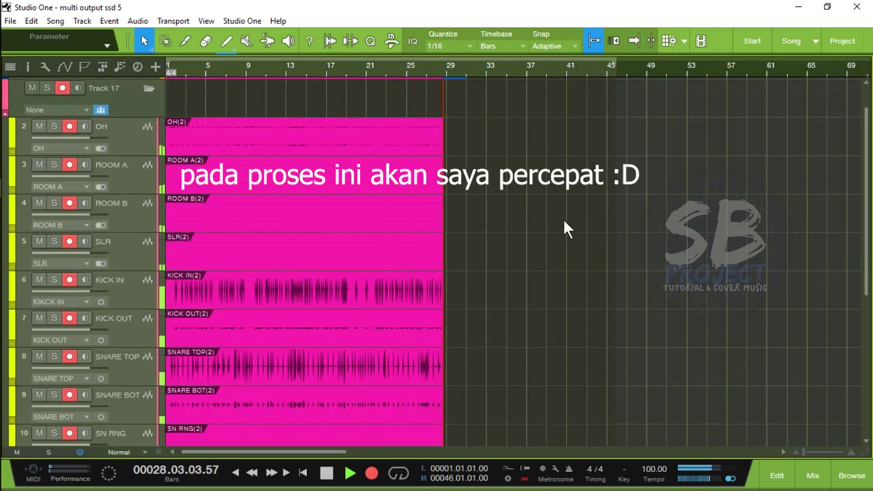
key("shift+w")
key("shift+w")
key("space")
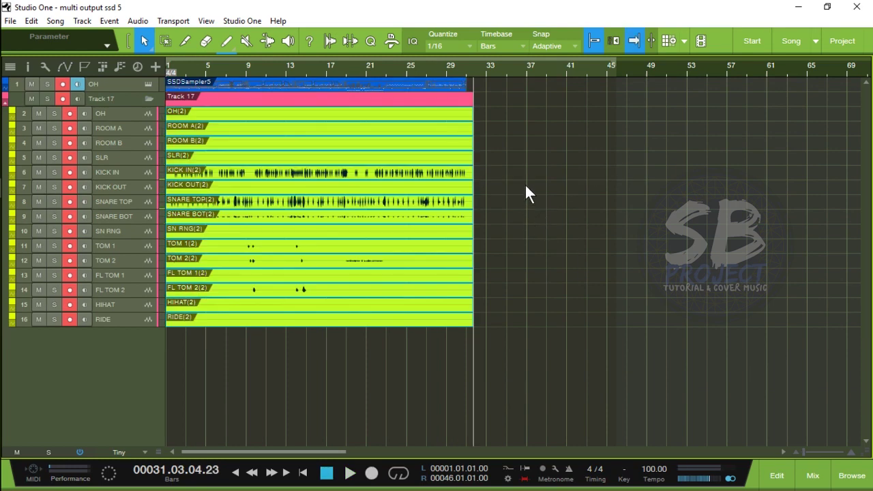
Disarm the audio tracks in the Track 17 folder and inspect the recorded waveforms.
left_click(65, 99)
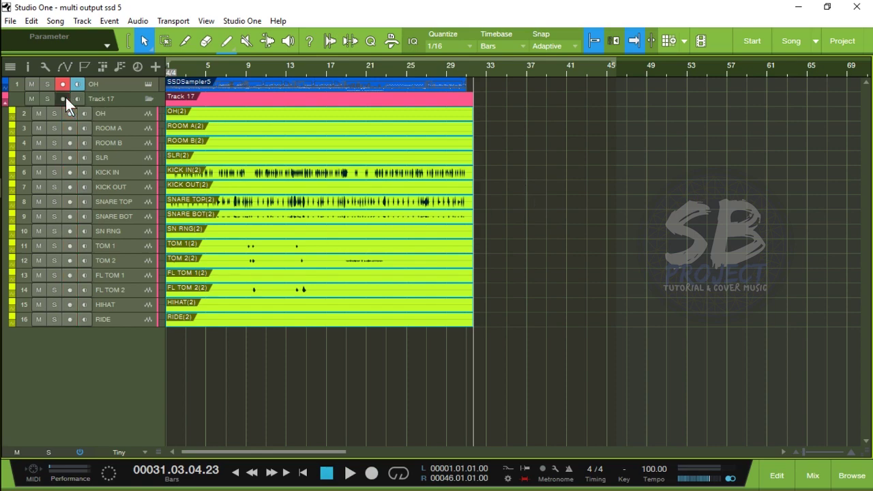
scroll(564, 295, "up", 2)
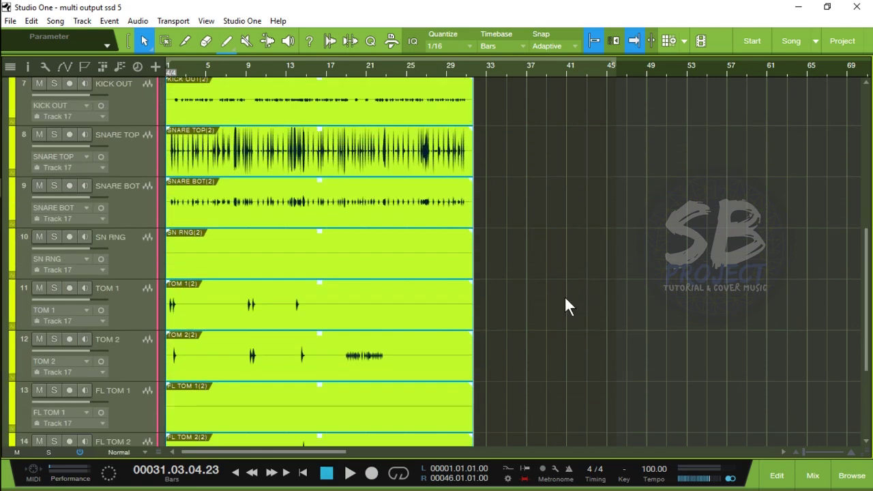
scroll(564, 295, "up", 3)
scroll(548, 282, "down", 1)
scroll(701, 359, "up", 2)
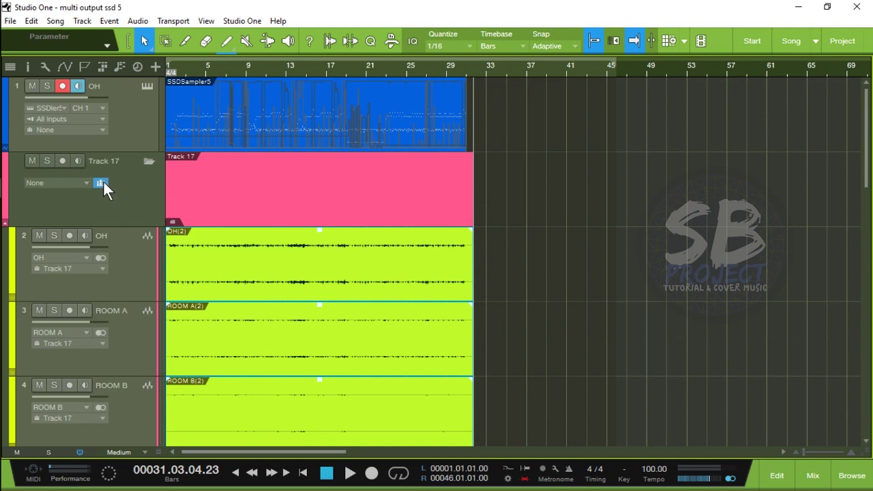
Ungroup the tracks in the Track 17 folder and collapse the folder.
left_click(101, 182)
left_click(149, 162)
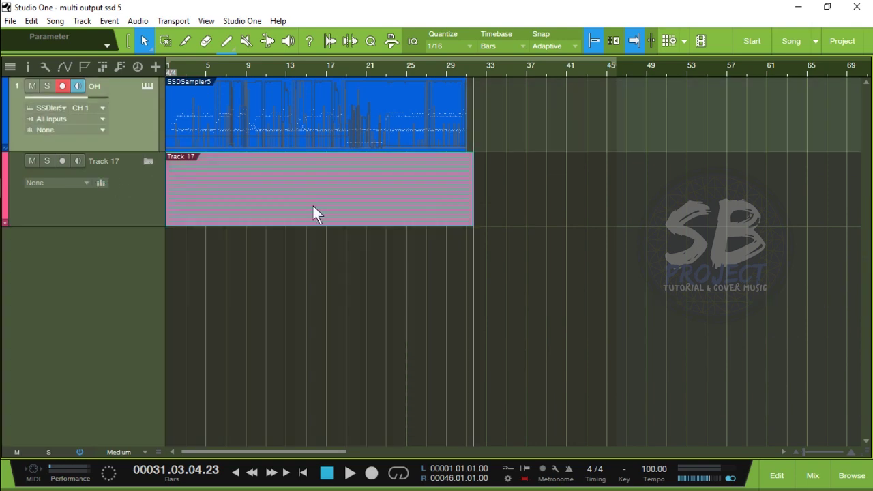
Show the console with the SSD 5 mixer above the yellow audio channels, and select the Tom 10 strip to compare pan values.
key("F3")
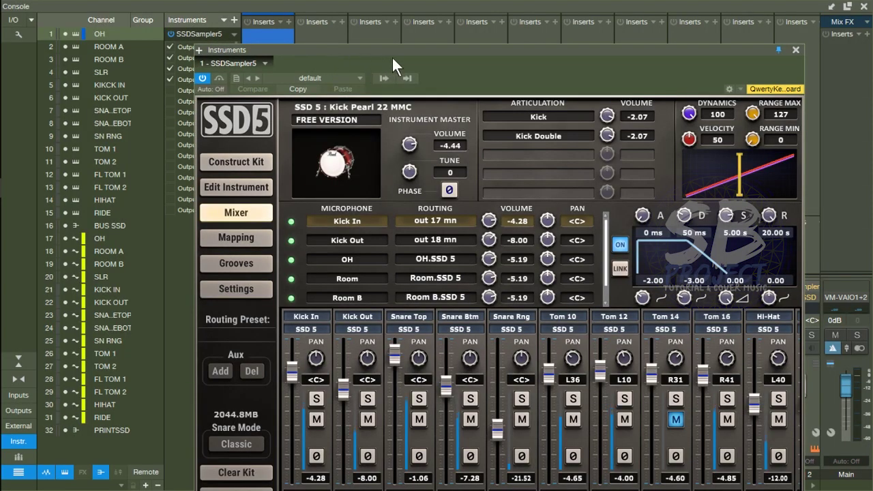
left_click_drag(412, 46, 375, 0)
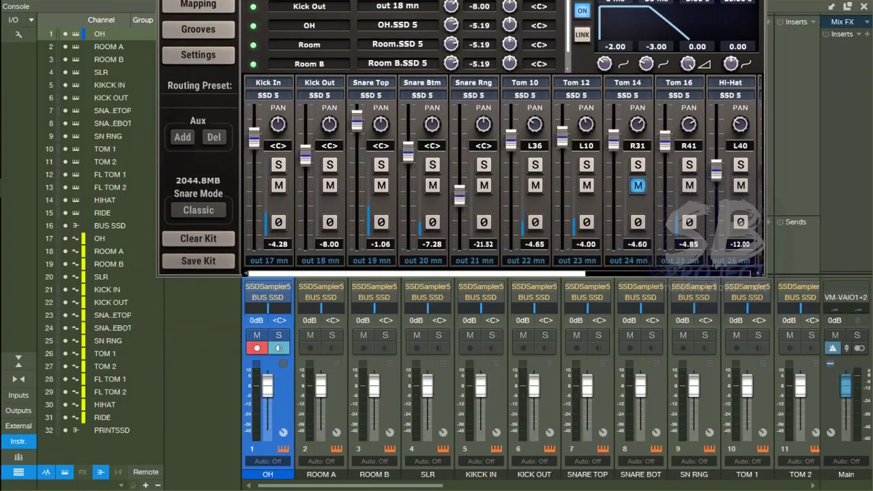
left_click_drag(419, 486, 583, 484)
left_click_drag(652, 481, 705, 479)
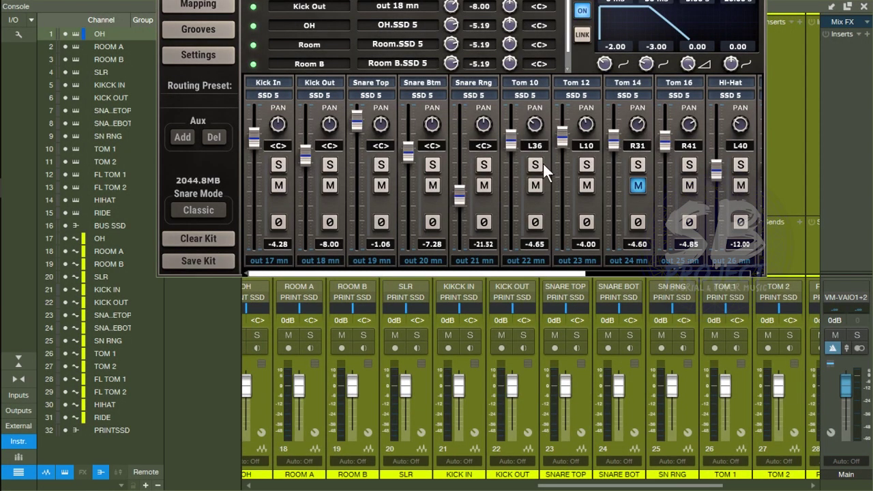
left_click(540, 208)
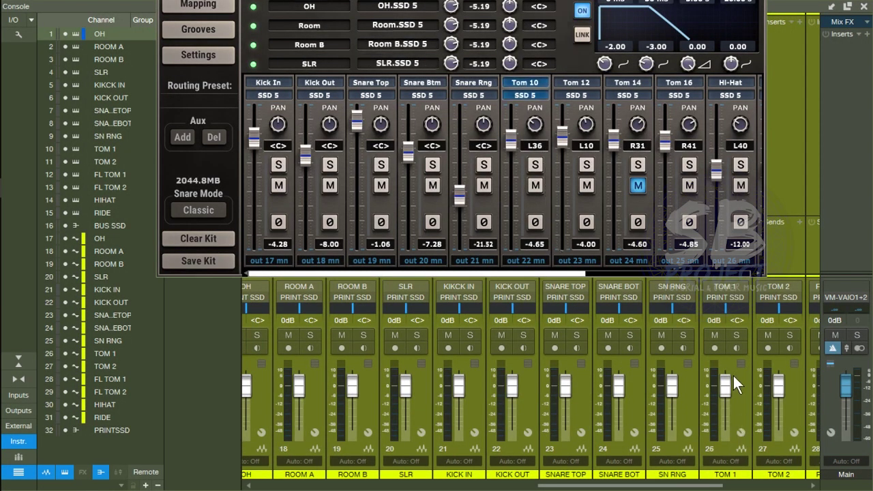
Match the SSD 5 toms by panning the TOM 1 audio channel to L36 and TOM 2 to L10.
left_click(723, 315)
right_click(725, 306)
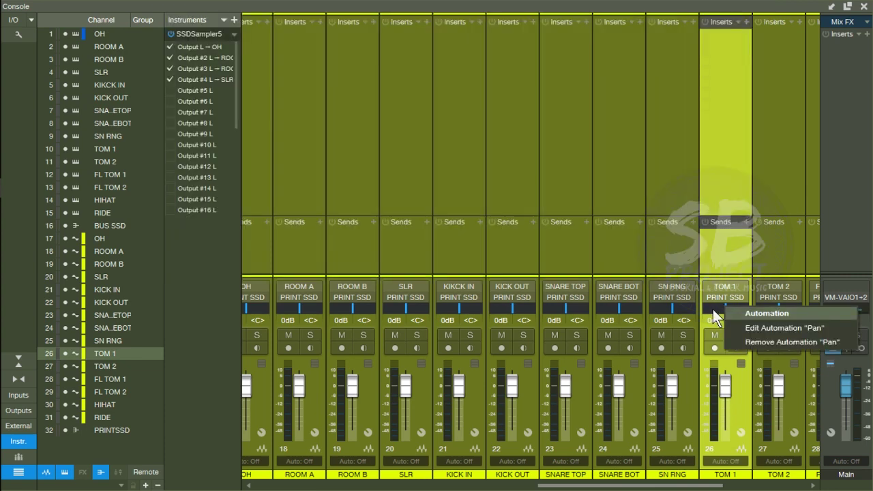
left_click_drag(713, 309, 741, 322)
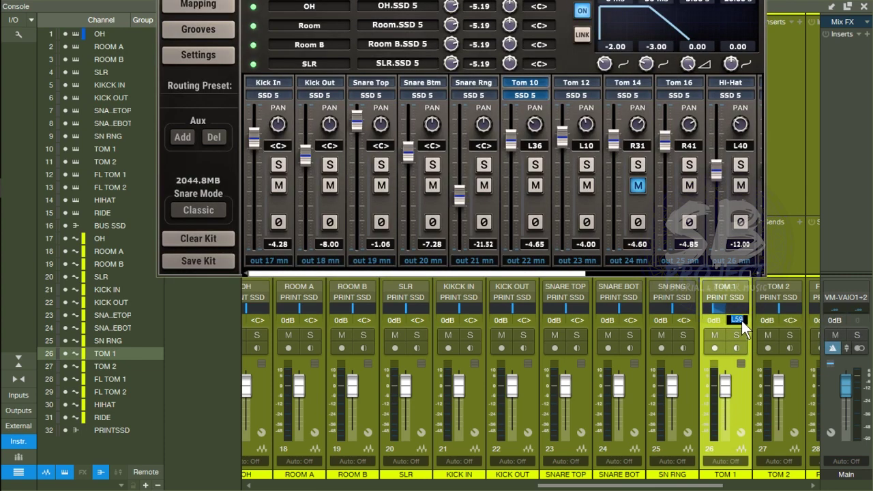
type("L36")
left_click(786, 326)
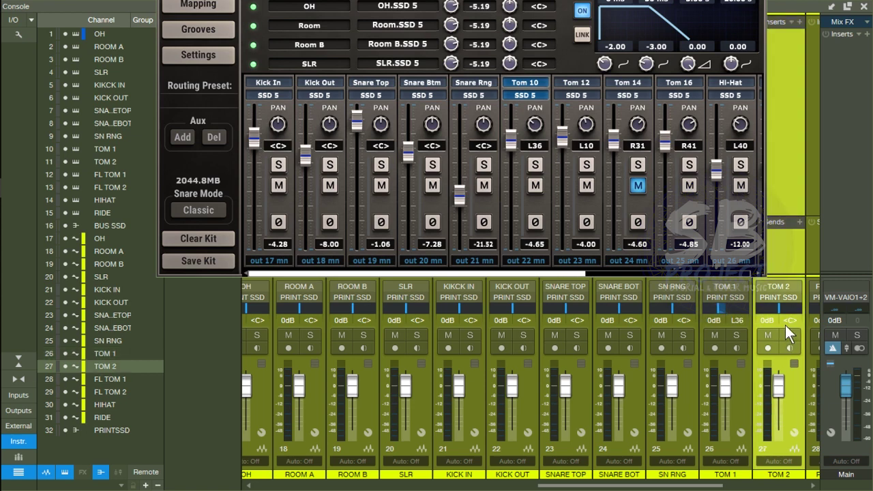
double_click(789, 320)
type("L10")
Pan the FL TOM 1 audio channel to R31 and the FL TOM 2 audio channel to R41.
left_click_drag(682, 487, 696, 487)
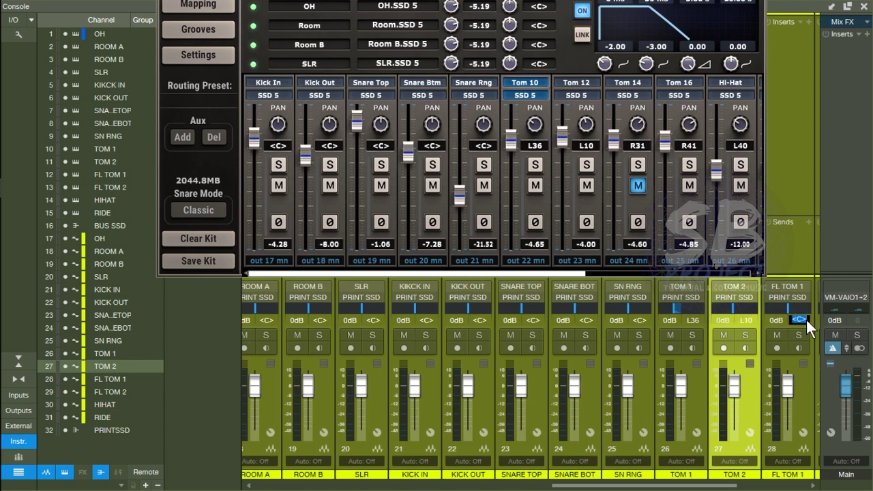
scroll(724, 381, "right", 3)
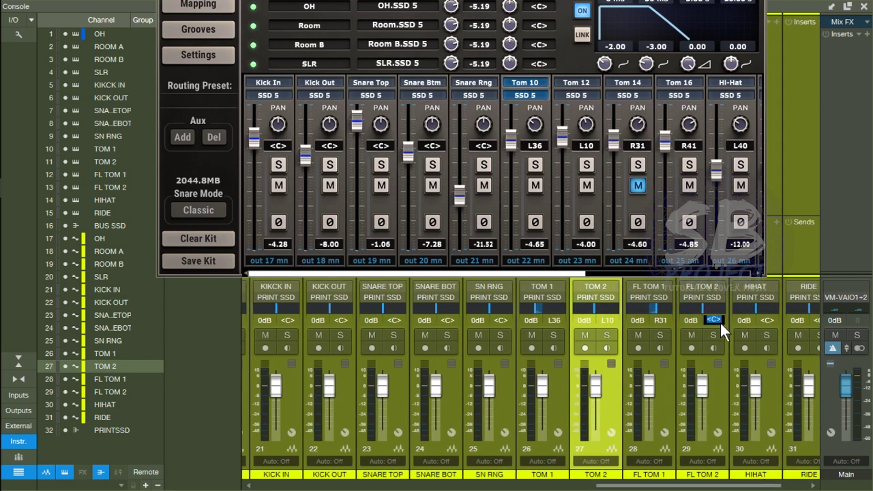
type("r41")
key("Return")
Pan the HIHAT audio channel as in the SSD 5 mixer and the RIDE audio channel to R20.
scroll(707, 380, "right", 1)
scroll(630, 275, "right", 3)
left_click(683, 317)
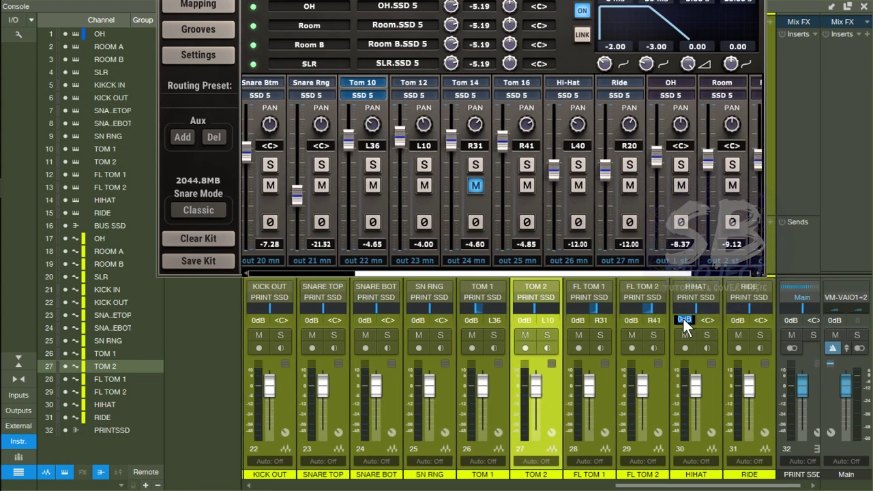
scroll(699, 275, "right", 2)
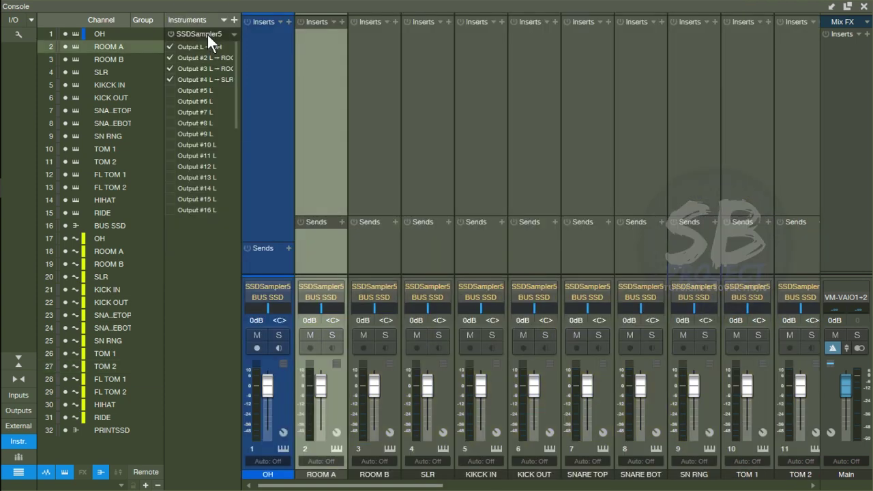
Remove the SSDSampler5 instrument from the song and shrink the console back below the arrangement.
right_click(207, 35)
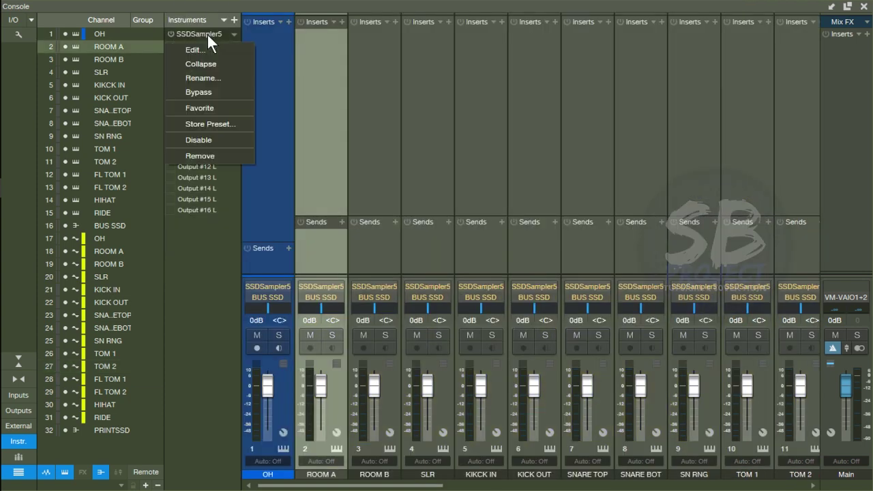
left_click(204, 156)
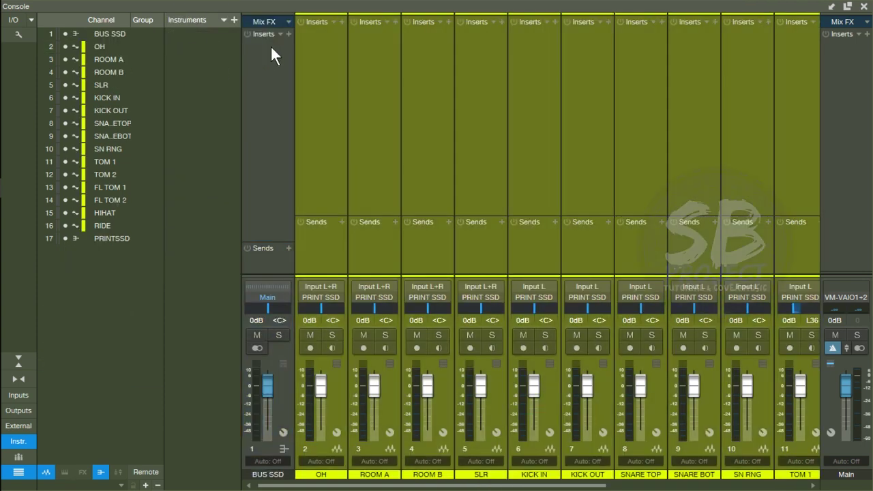
left_click(831, 7)
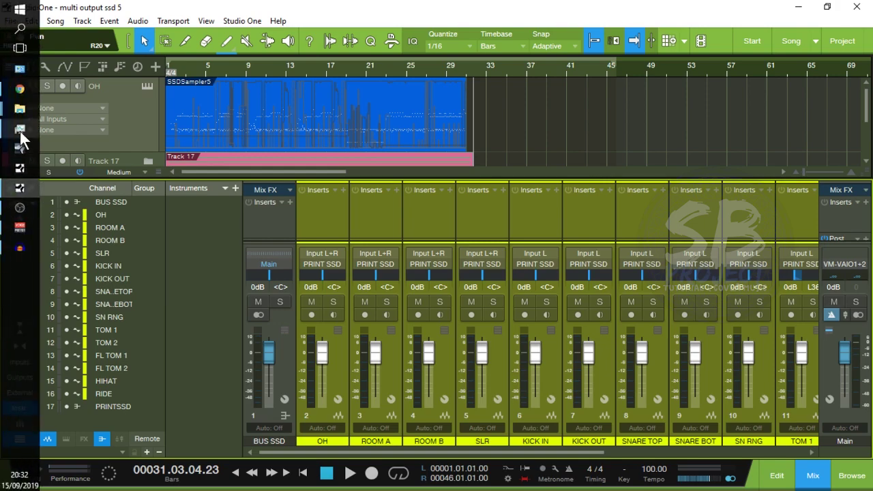
Check the computer's memory usage in Task Manager, minimize it, and close the console in Studio One.
left_click(20, 130)
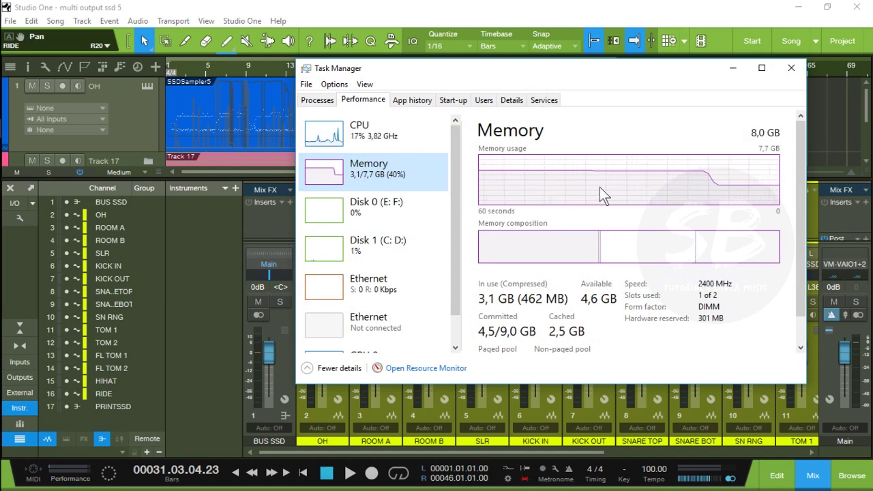
left_click(736, 74)
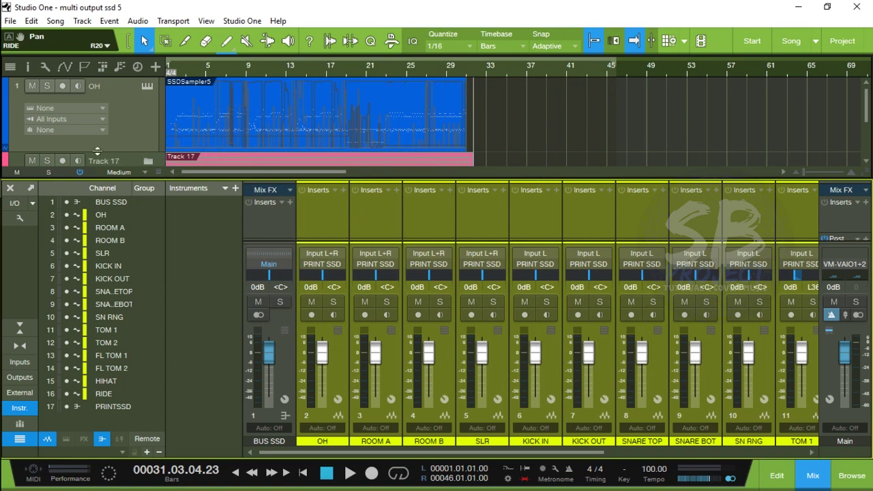
left_click(10, 189)
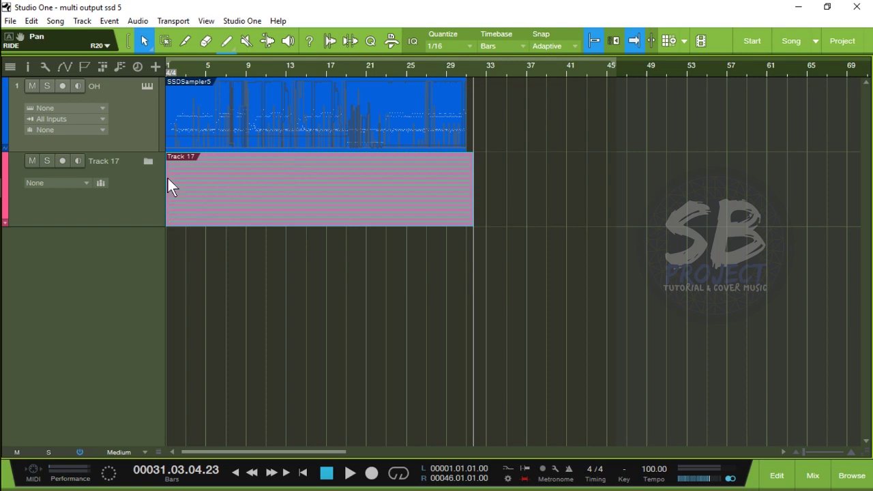
Expand the Track 17 folder, return to the song start, and delete the OH instrument track with its MIDI part.
right_click(262, 134)
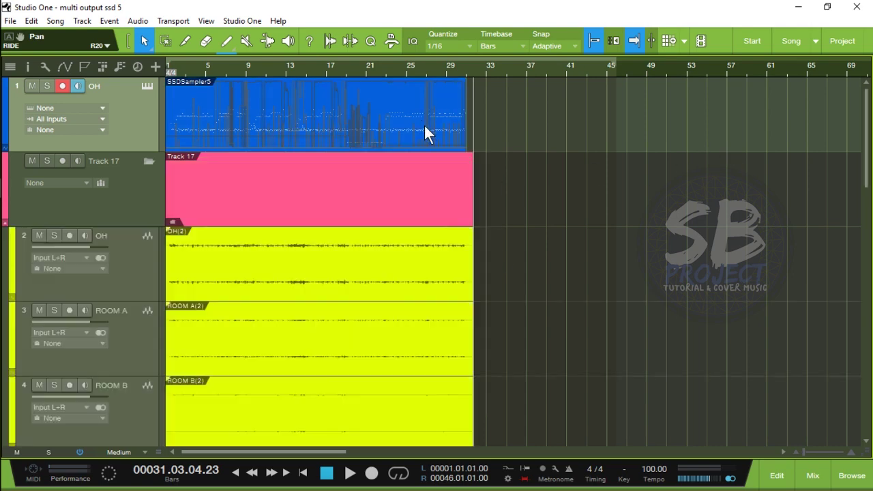
key("Home")
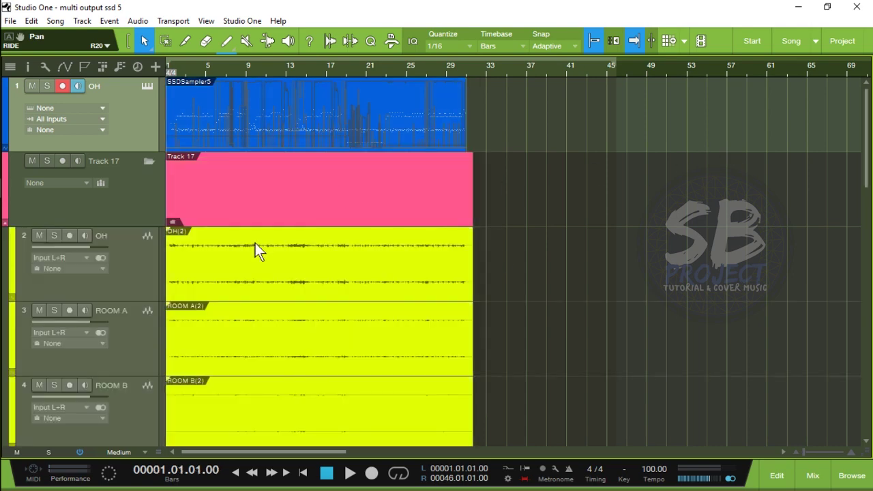
left_click(63, 86)
key("Delete")
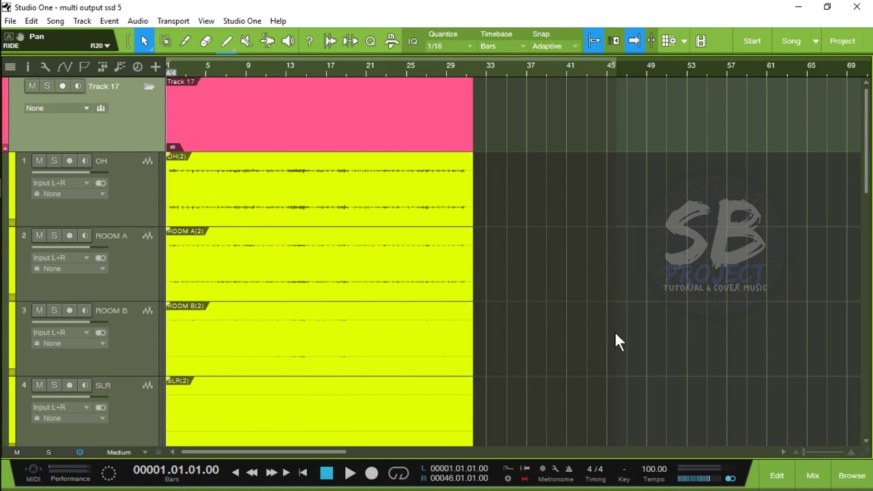
Show the console with the printed drum channels through RIDE and play the song from the start.
left_click(811, 475)
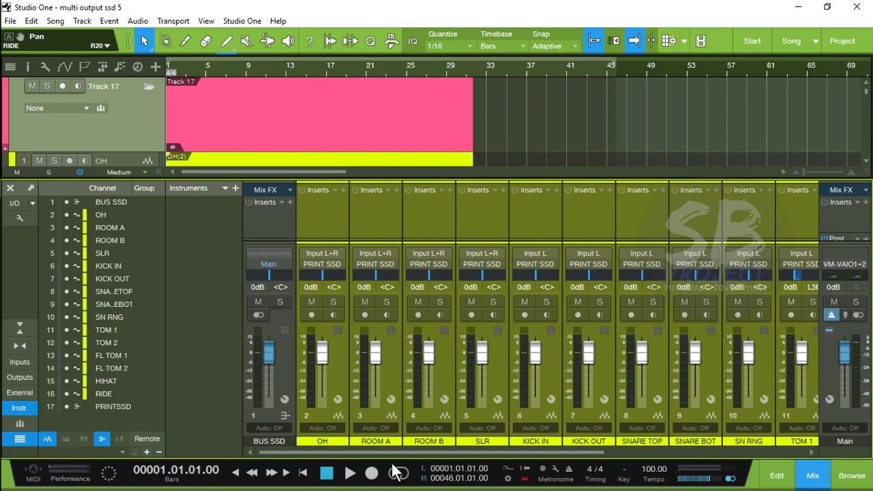
left_click_drag(402, 453, 568, 456)
key("space")
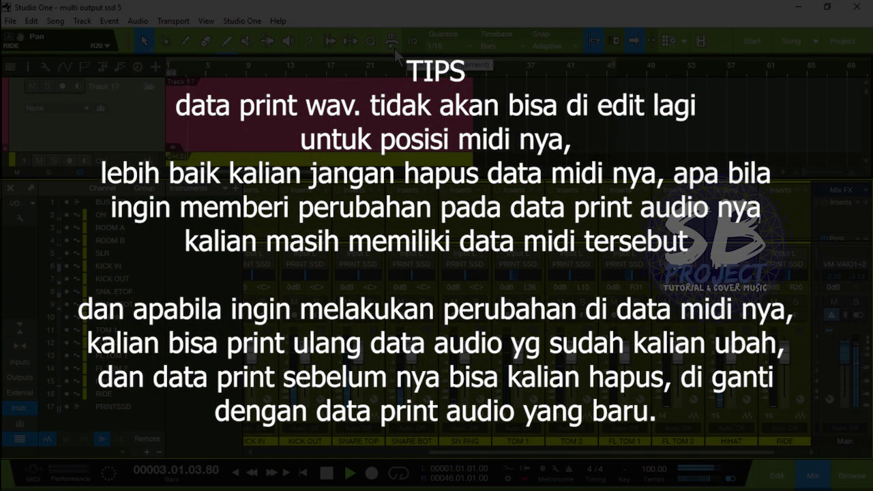
Hide the console's channel list, switch the console to narrow channels, and enlarge the level meters above the faders.
left_click_drag(477, 453, 382, 462)
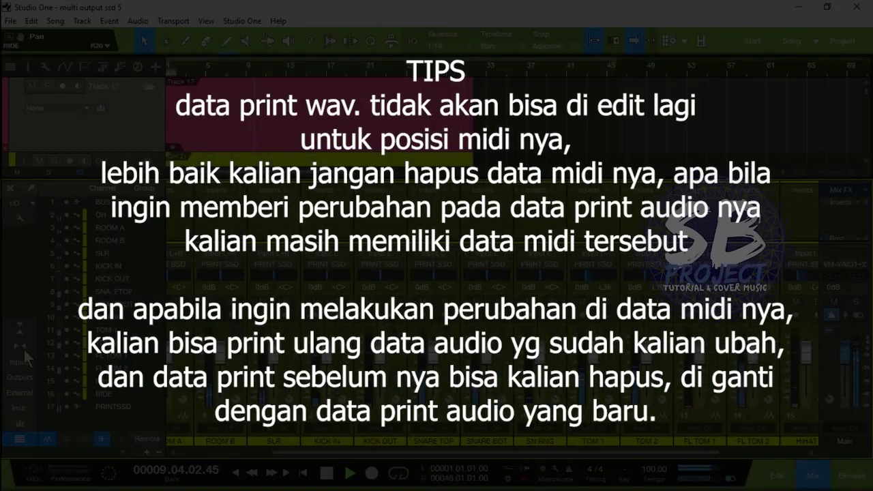
left_click(20, 439)
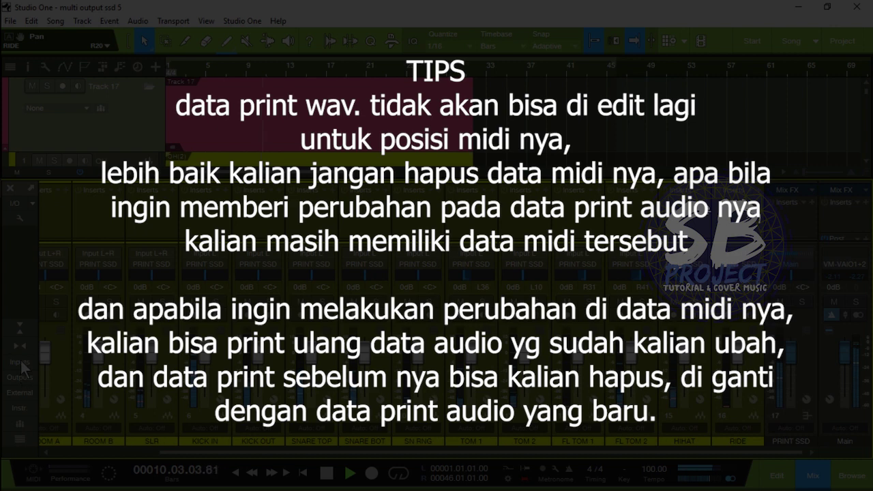
left_click(21, 348)
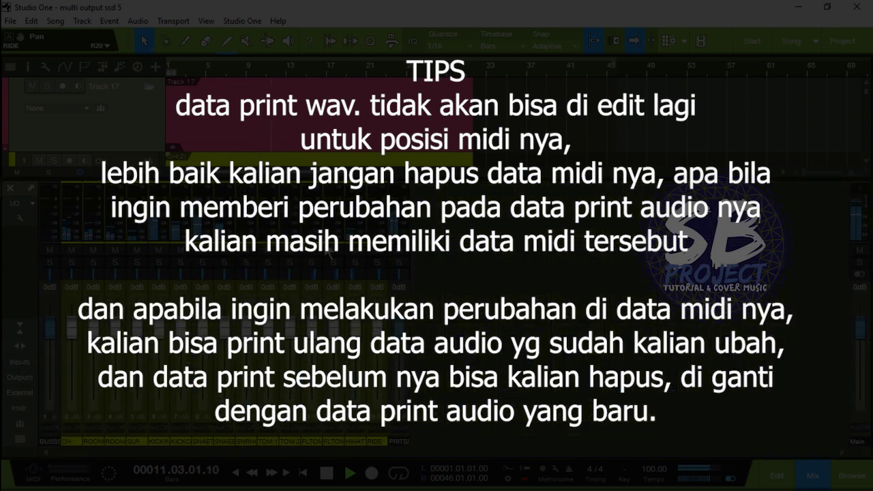
left_click_drag(331, 256, 331, 279)
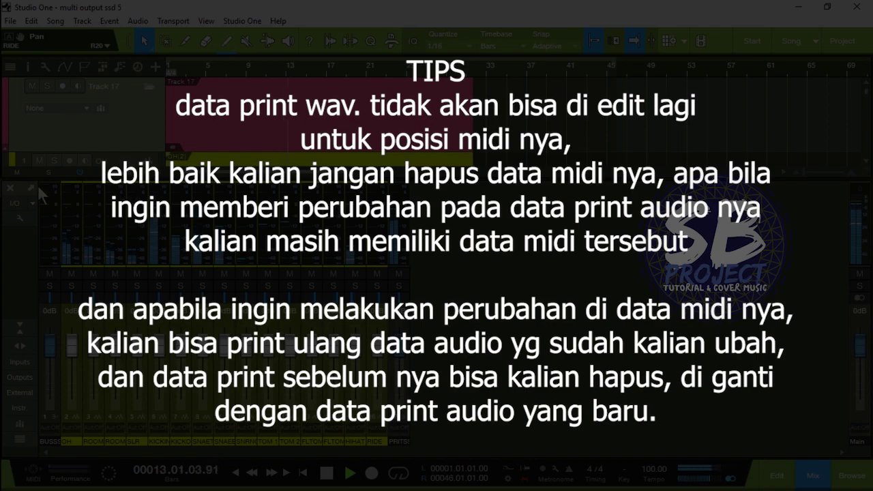
Close the console, stop playback, and return the playback cursor to the song start.
left_click(11, 188)
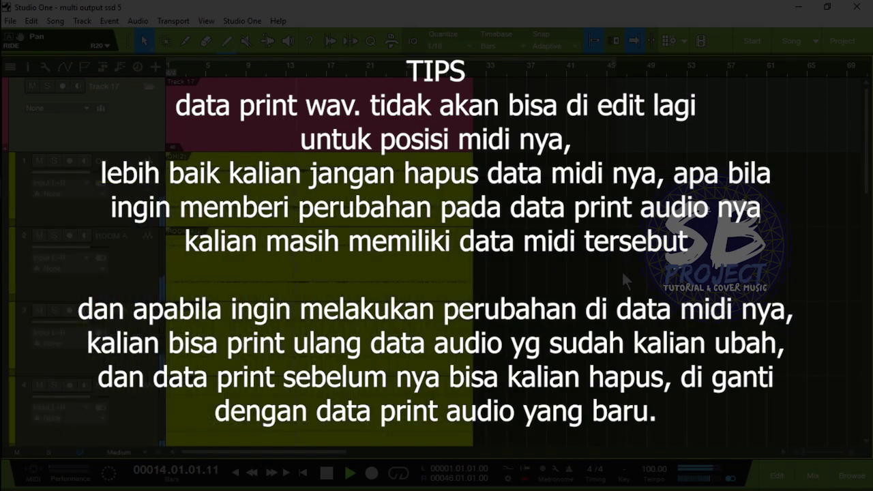
key("space")
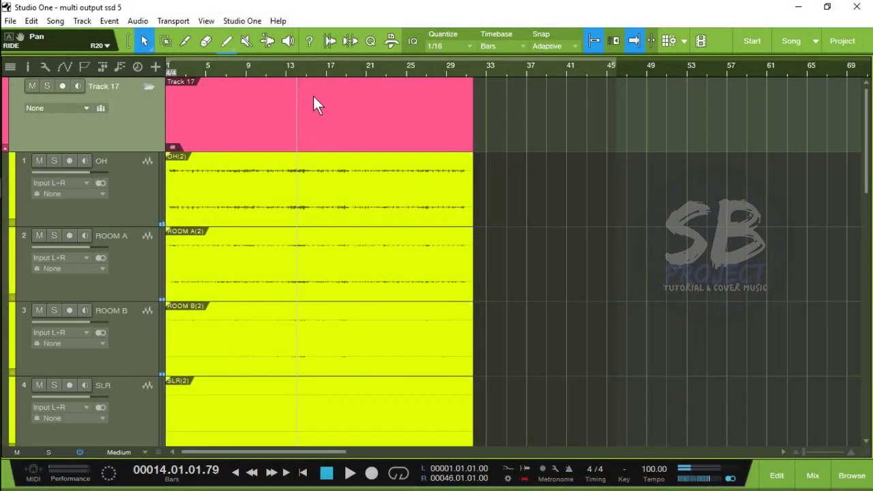
key("comma")
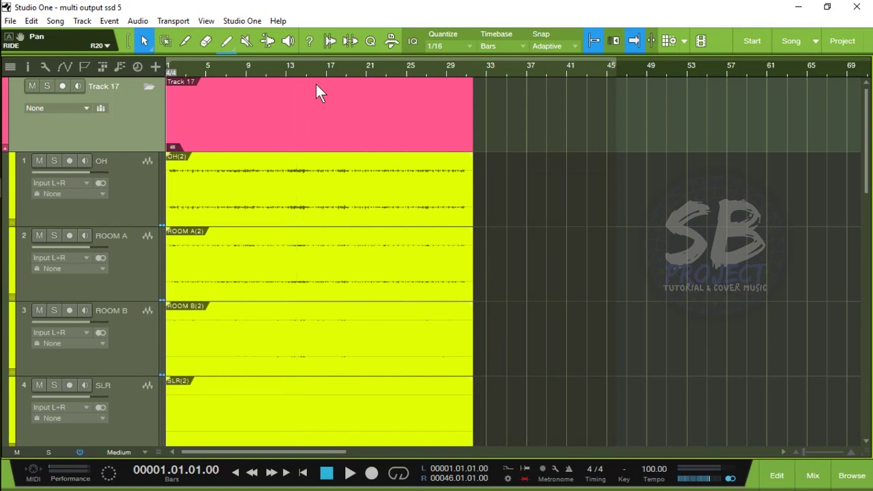